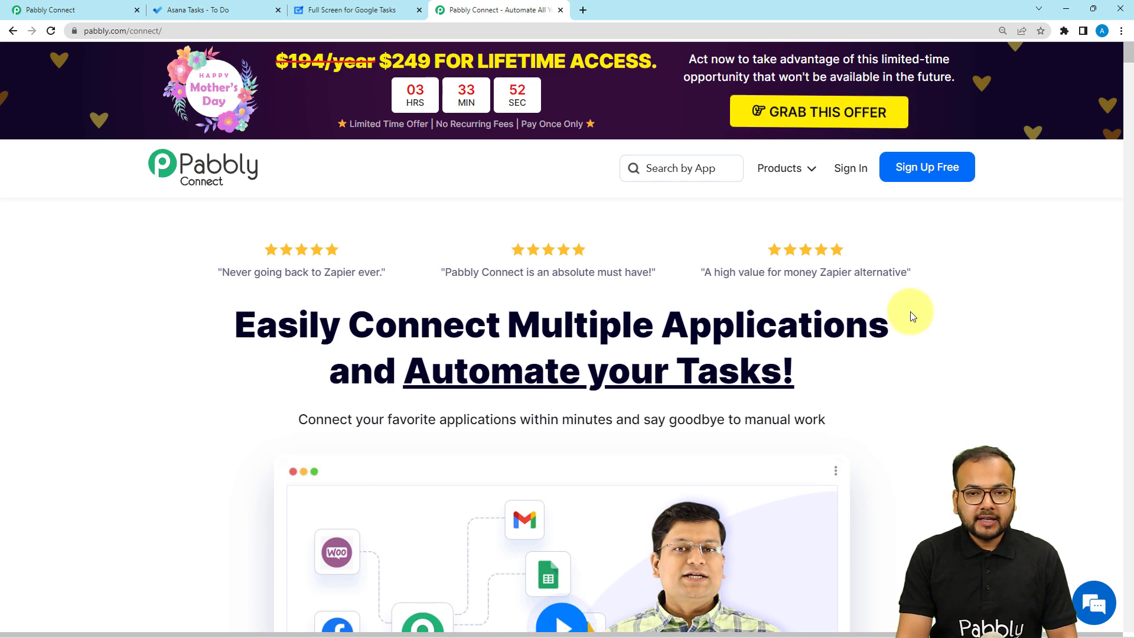
- Go from the Products menu to the Pabbly Connect dashboard and begin a new workflow
click(803, 167)
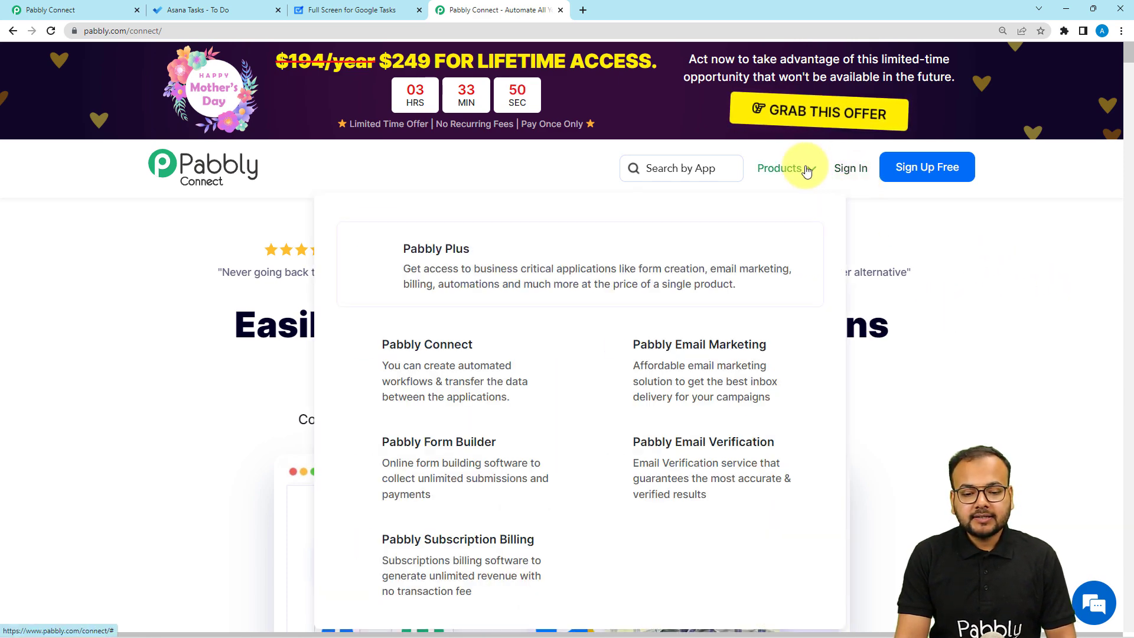
click(67, 8)
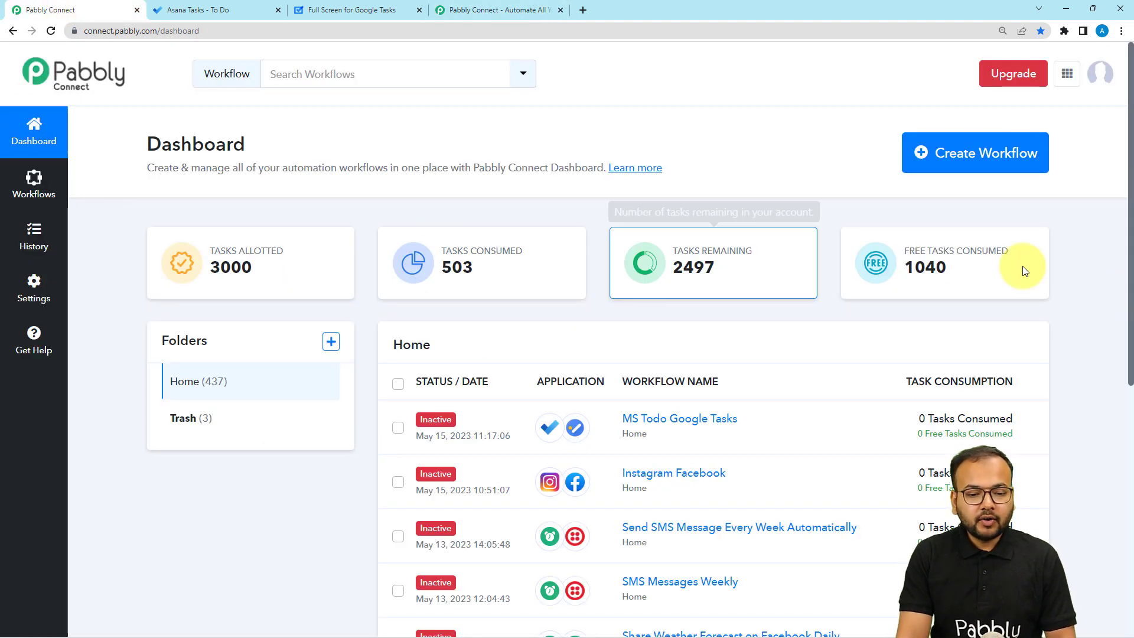
click(964, 166)
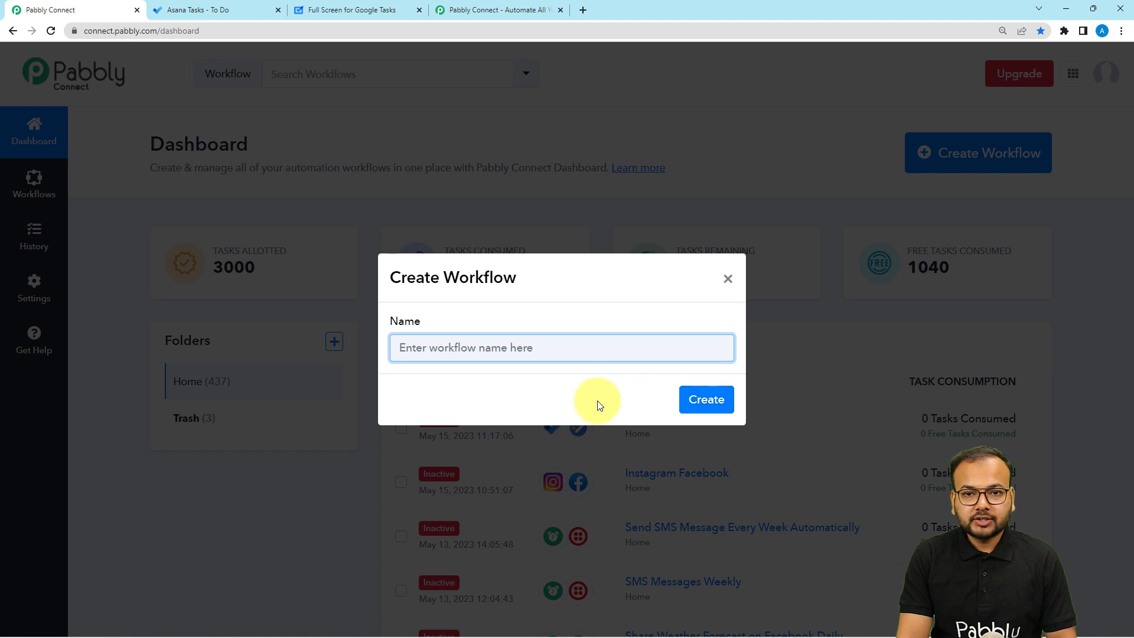
- Create a workflow named 'Microsoft To-do to Google Tasks' and open its editor
text(Microsoft To-do to Google Tasks)
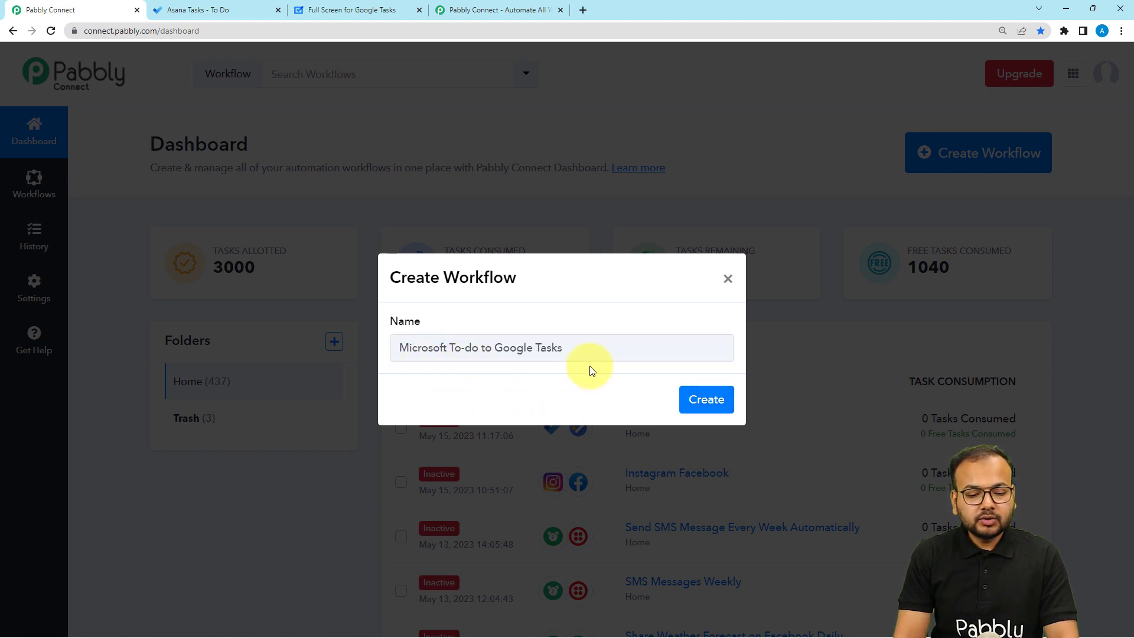
click(702, 398)
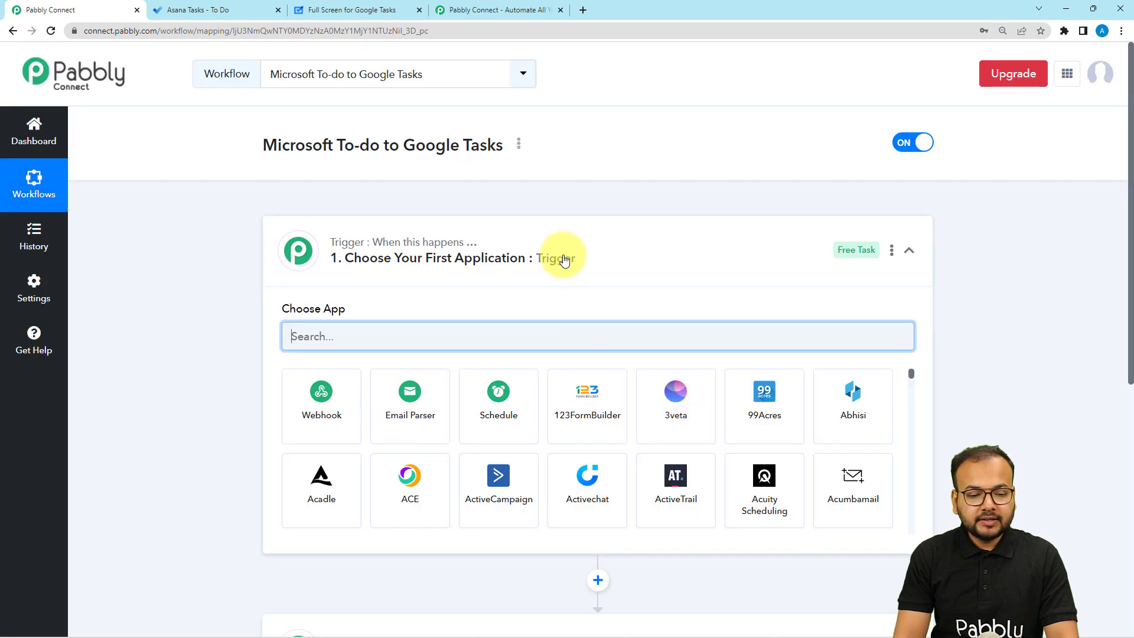
click(547, 258)
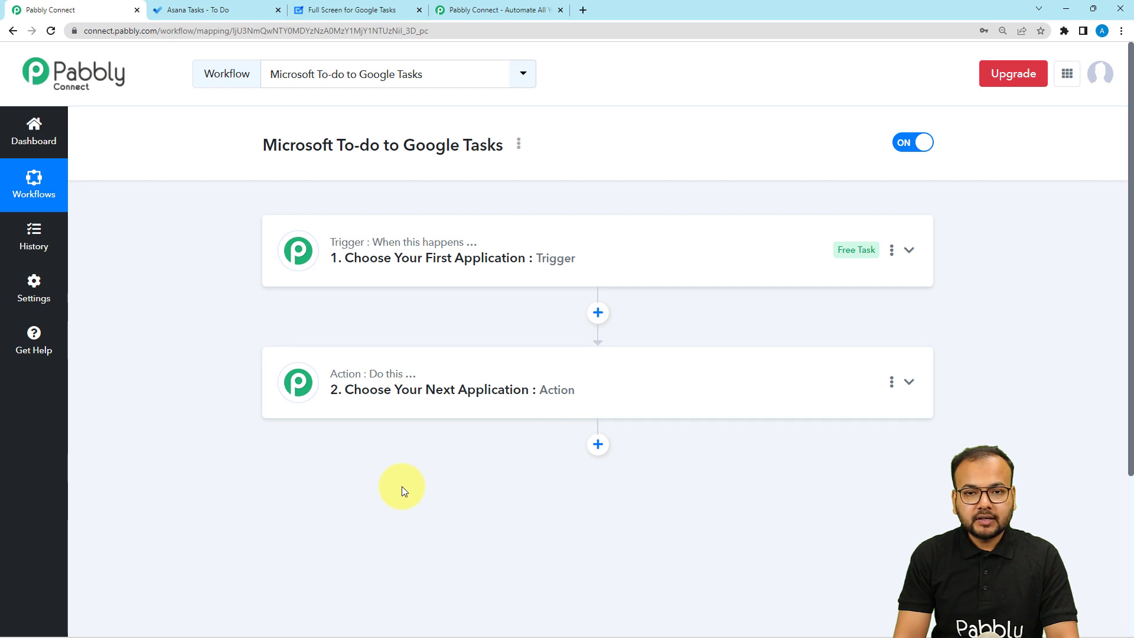
- Search 'mi' in the trigger step and choose Microsoft To-Do as the trigger app
click(381, 271)
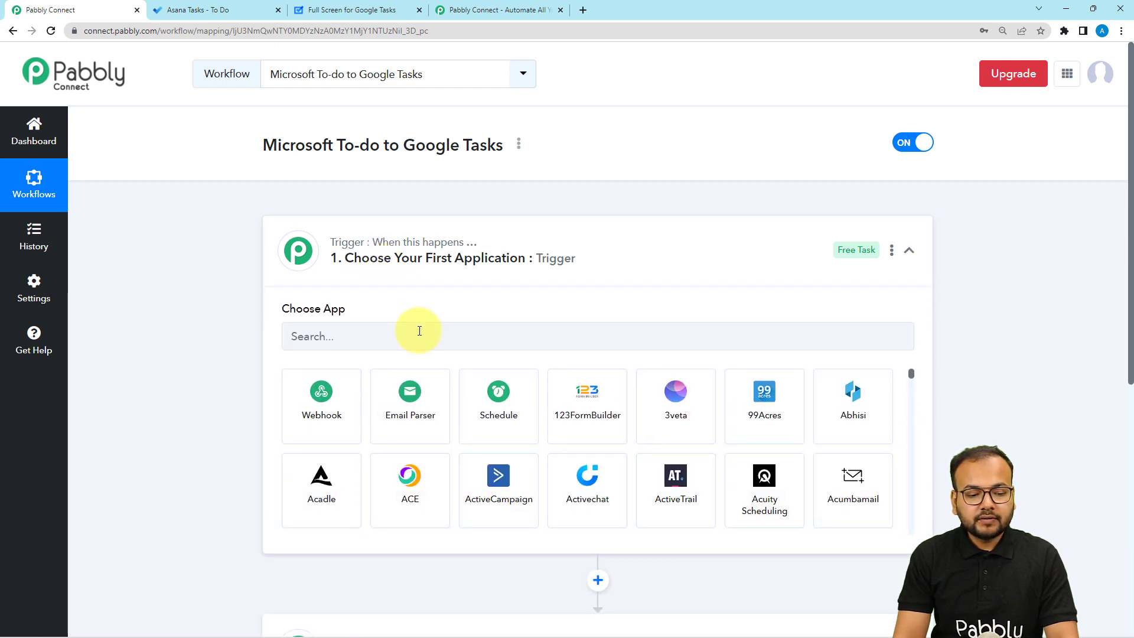
scroll(420, 349, down, 1)
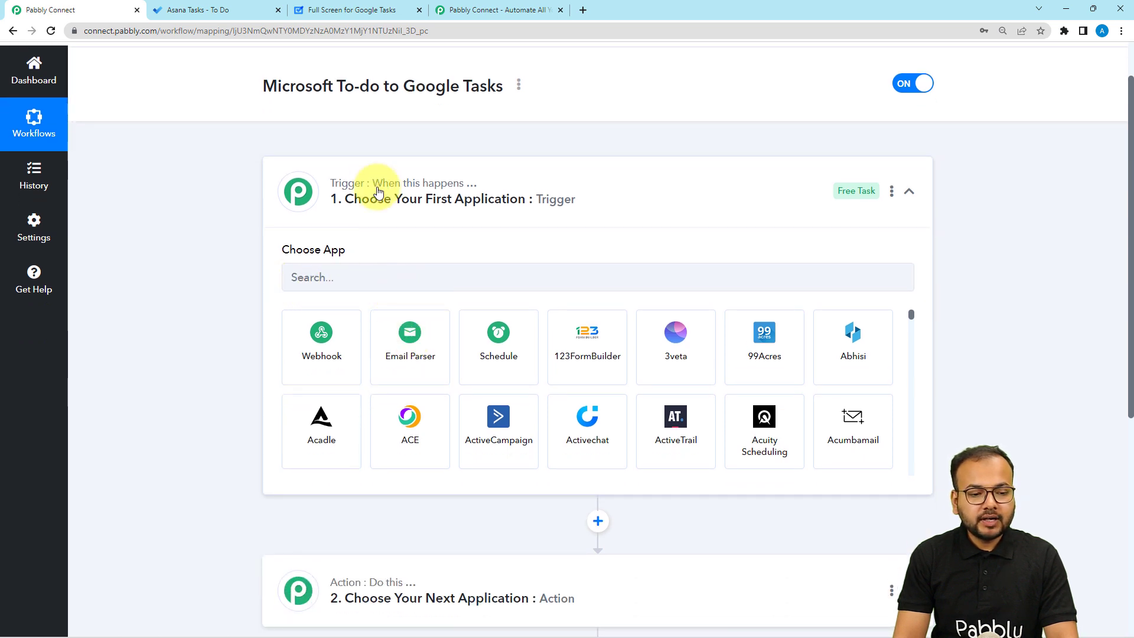
drag(264, 86, 397, 93)
click(463, 276)
text(mi)
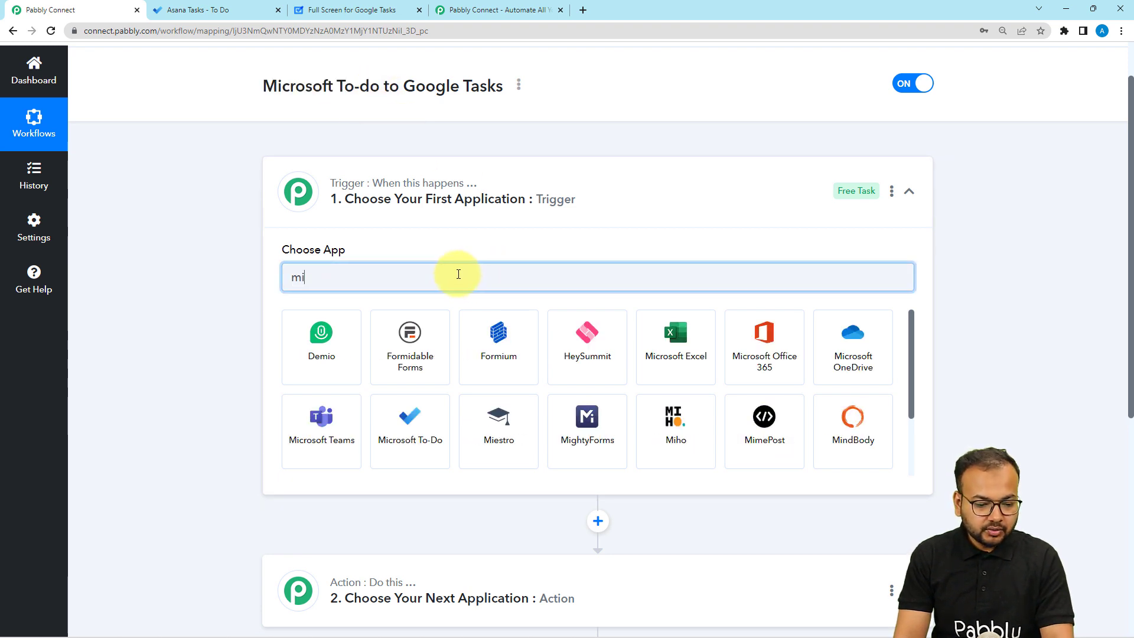
click(406, 427)
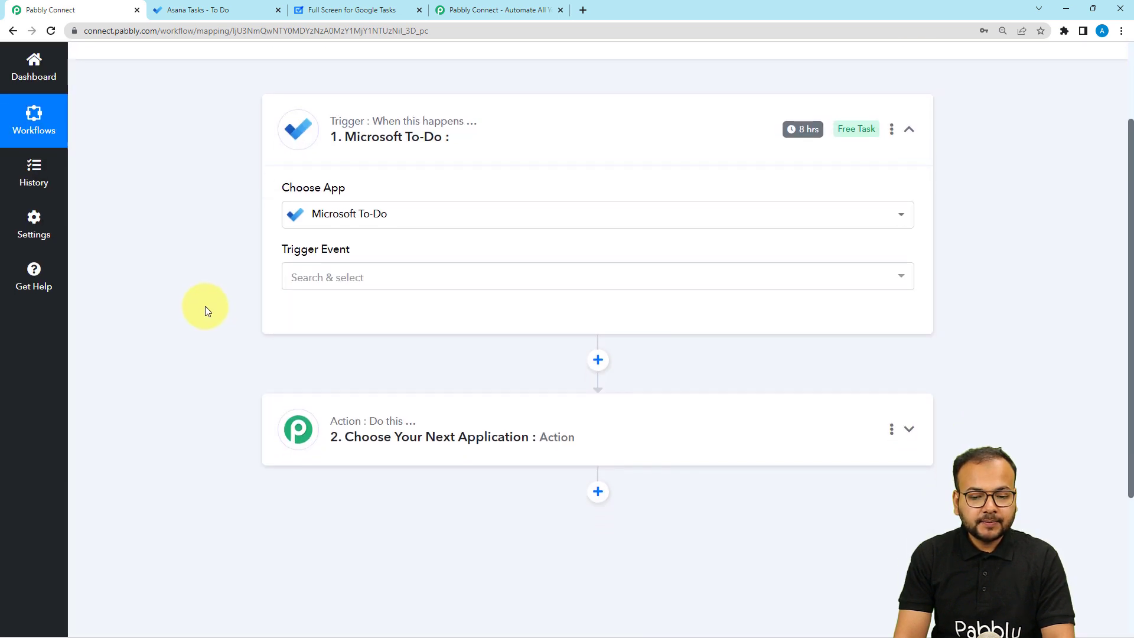
scroll(204, 306, down, 1)
- Set the trigger event to New Task and add a new Microsoft To-Do connection
click(326, 229)
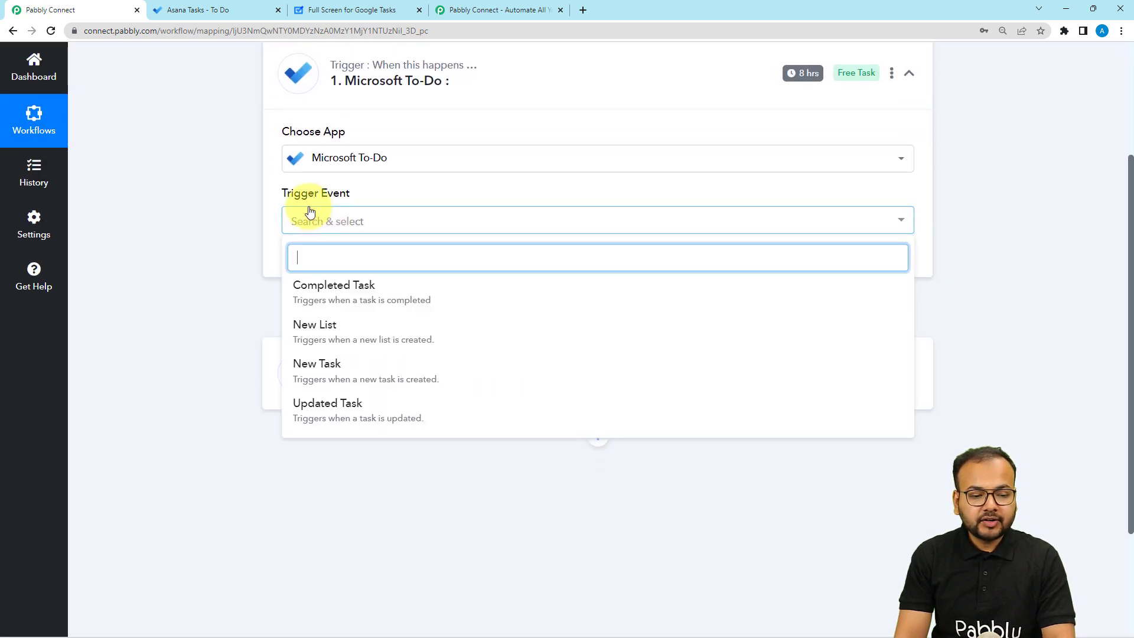
click(349, 376)
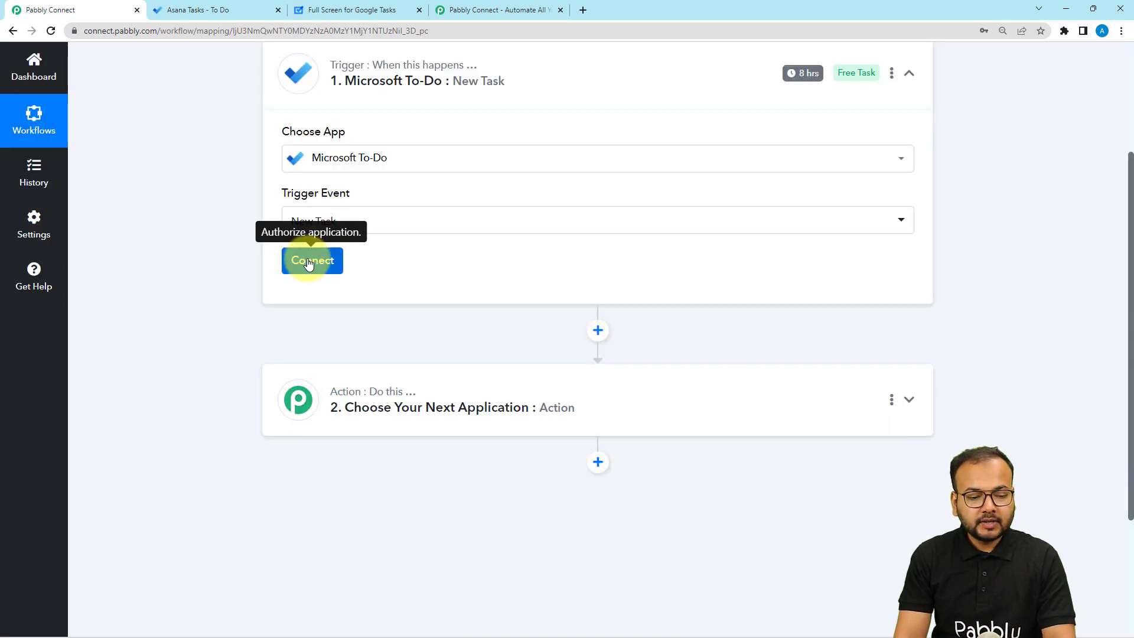
click(308, 262)
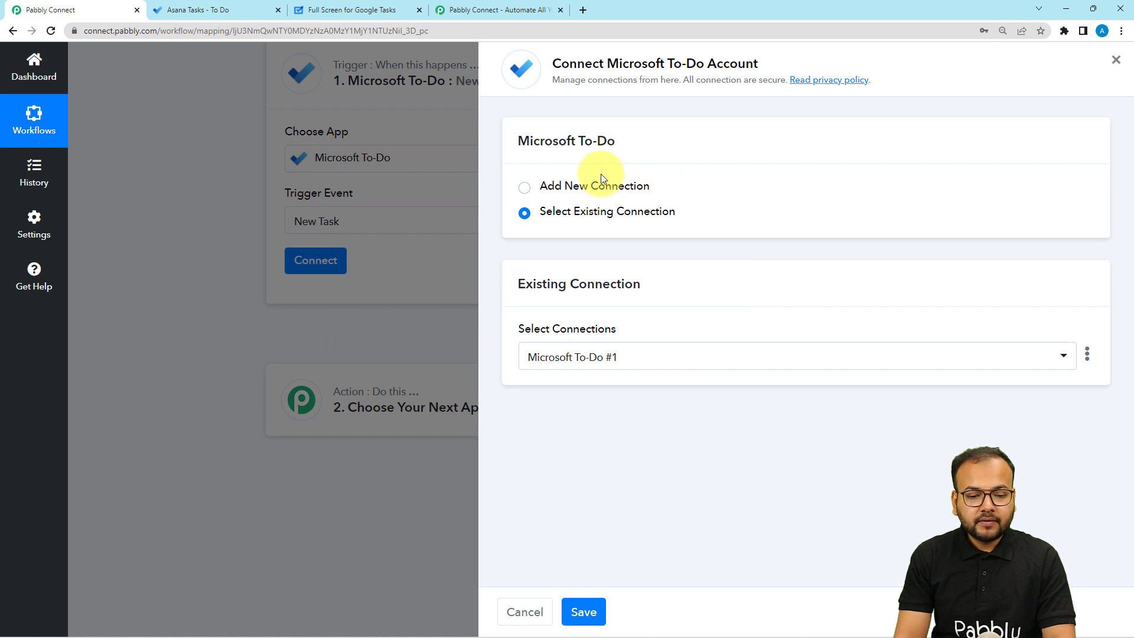
click(524, 187)
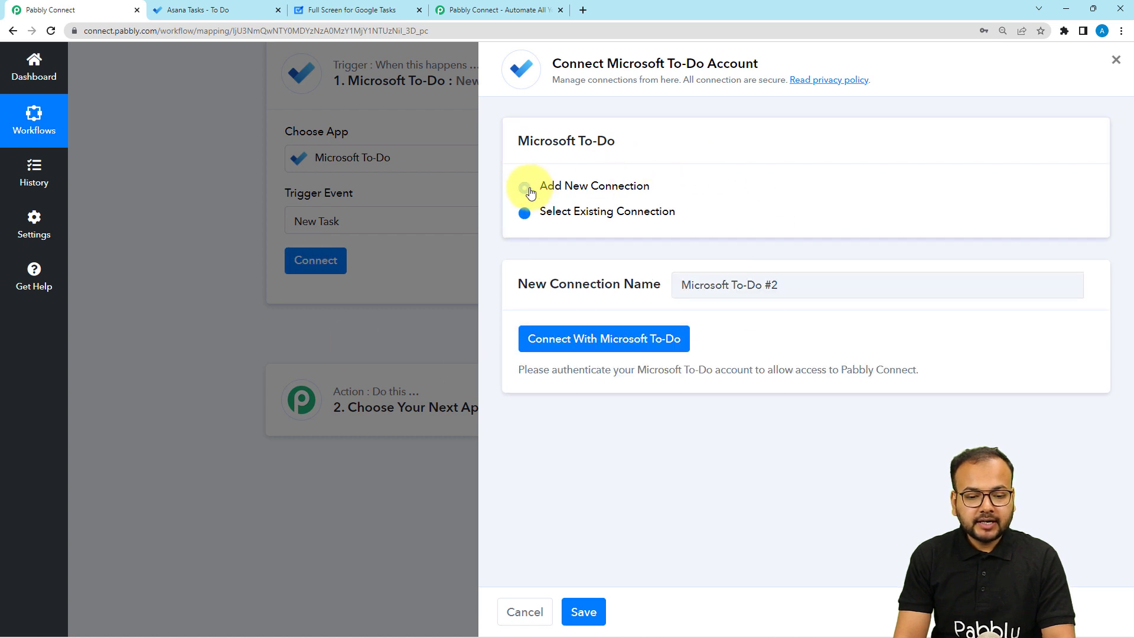
- Authorize Microsoft To-Do with the first listed account, granting organization consent and accepting permissions
click(614, 348)
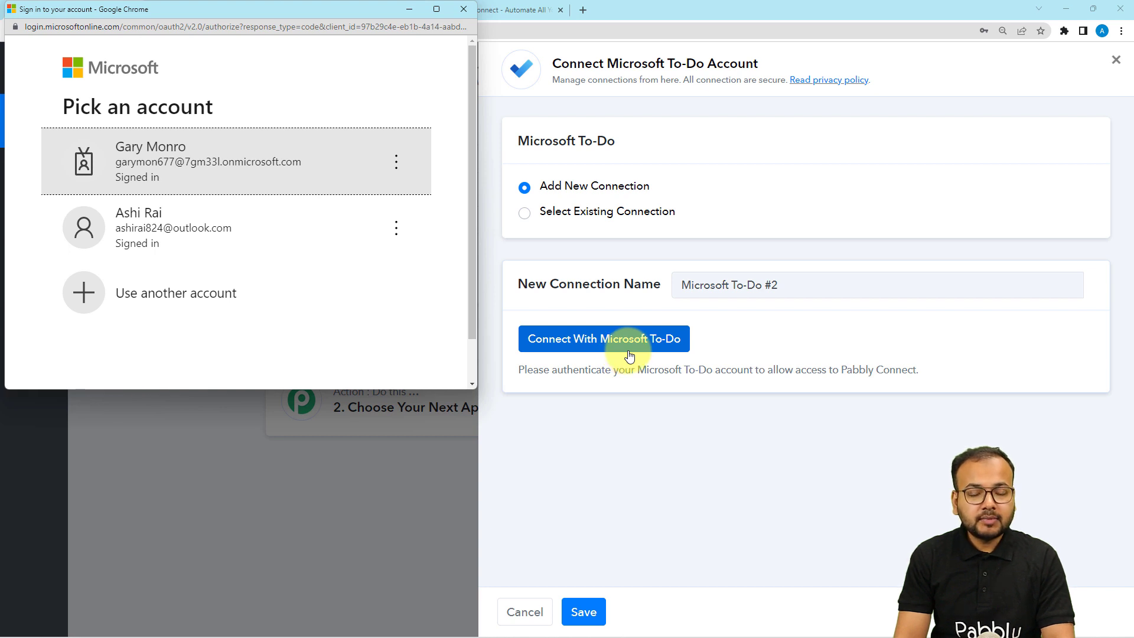
click(311, 157)
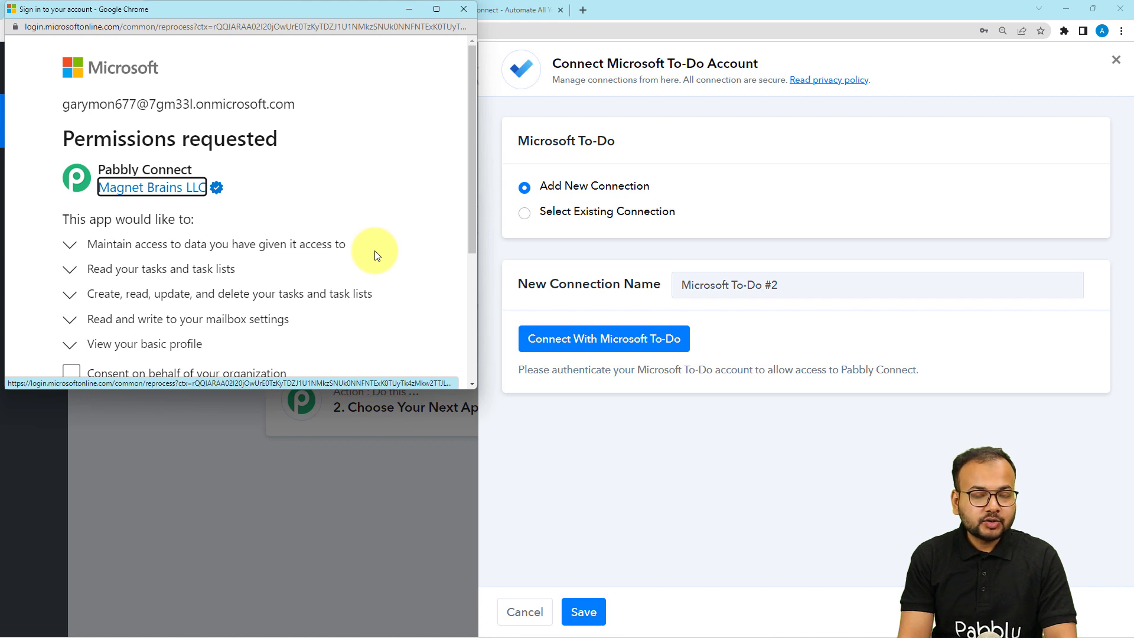
scroll(376, 255, down, 4)
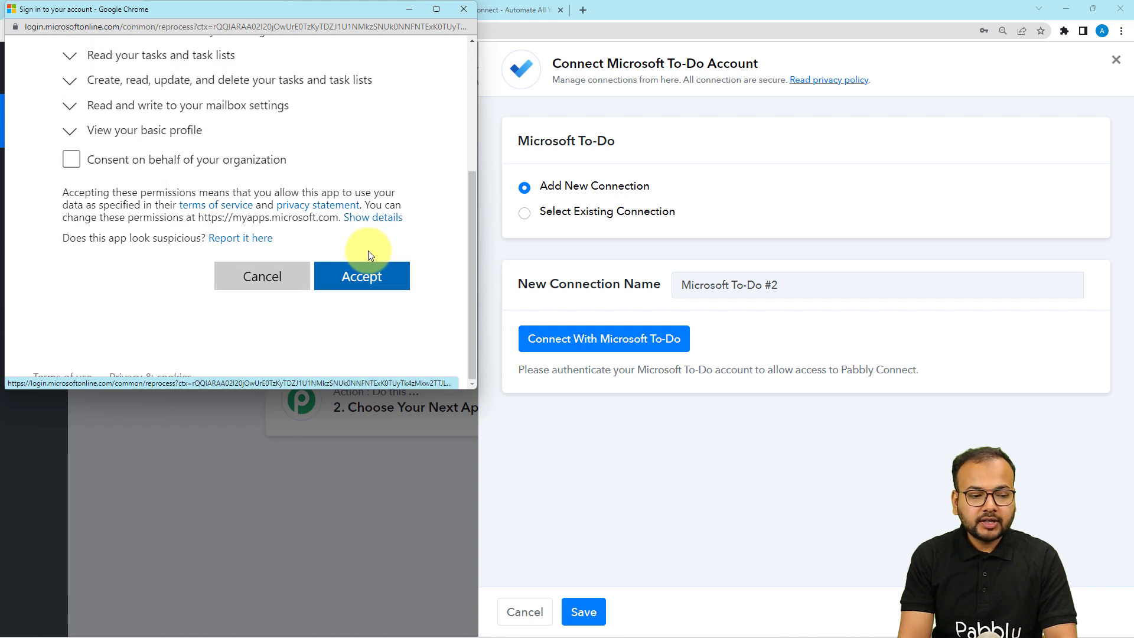
click(72, 159)
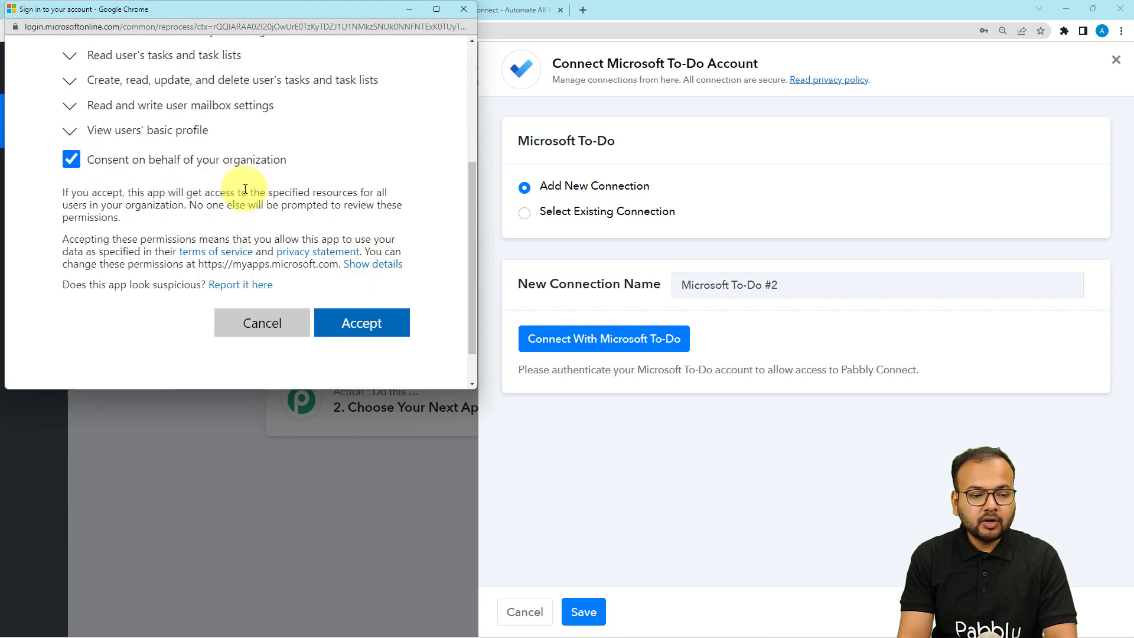
click(354, 324)
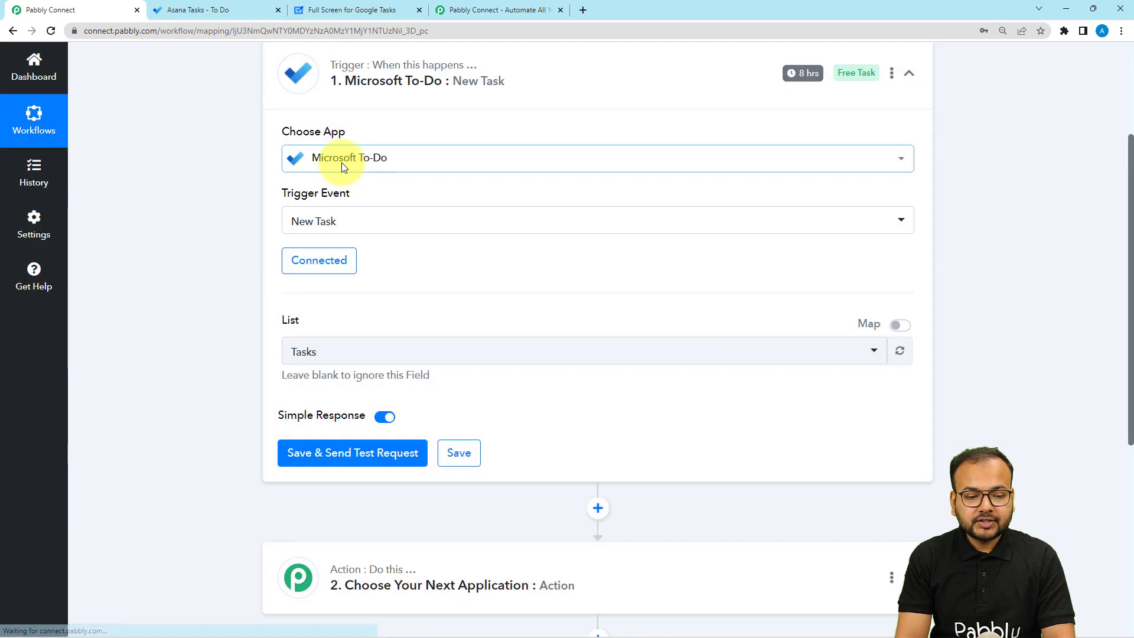
- Check the list names in Microsoft To Do and set the trigger's list to Asana Tasks
scroll(341, 162, down, 2)
scroll(343, 169, down, 1)
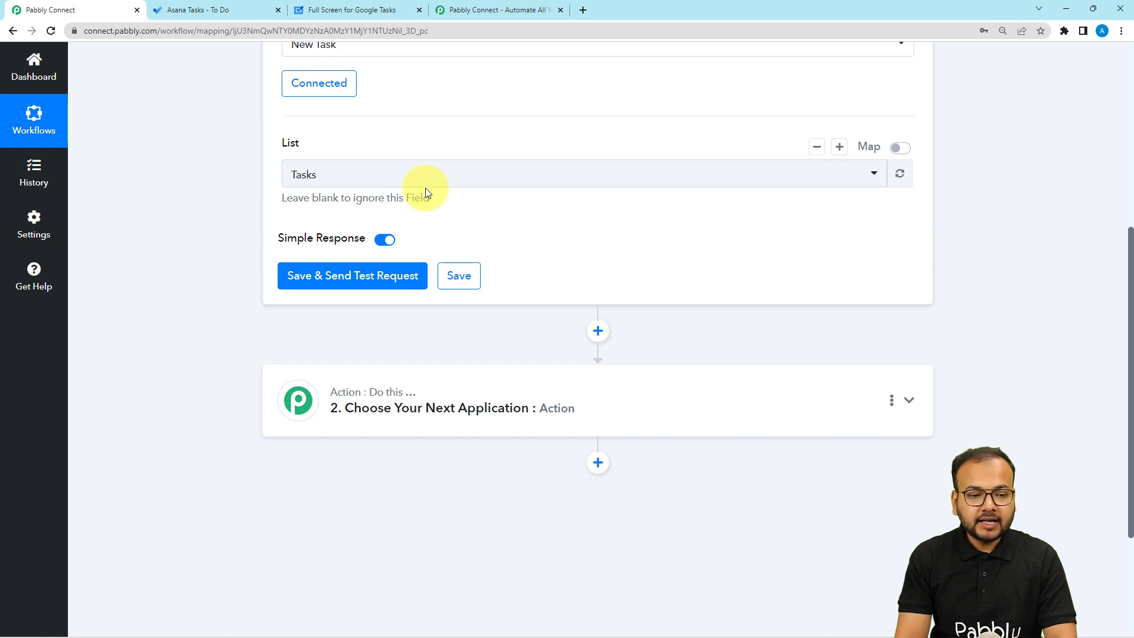
click(245, 12)
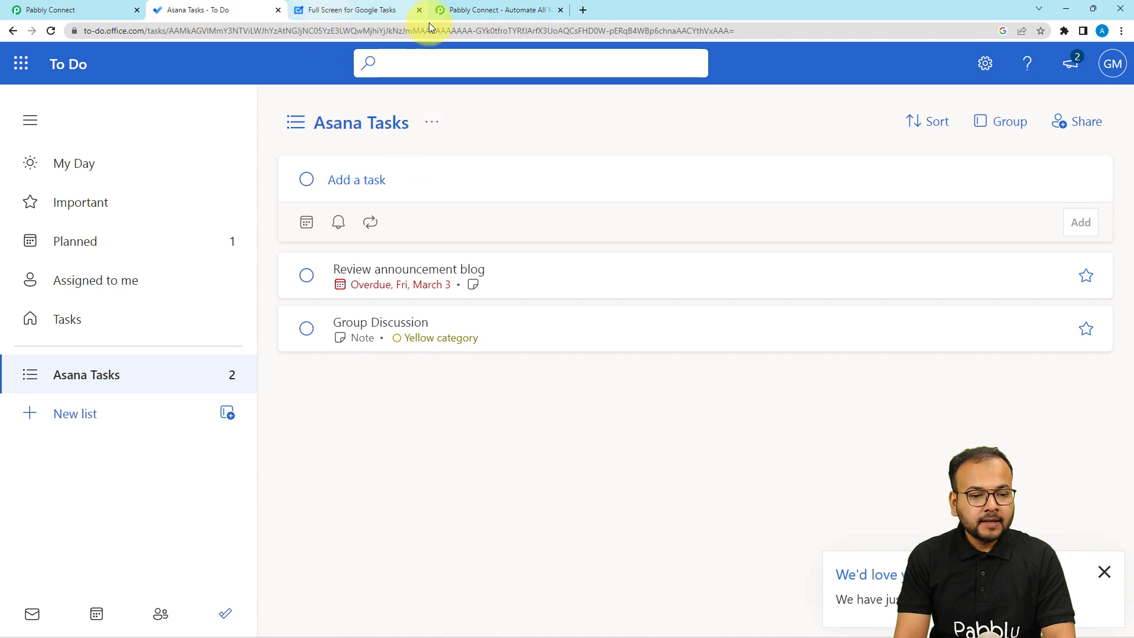
click(113, 10)
click(345, 183)
click(337, 264)
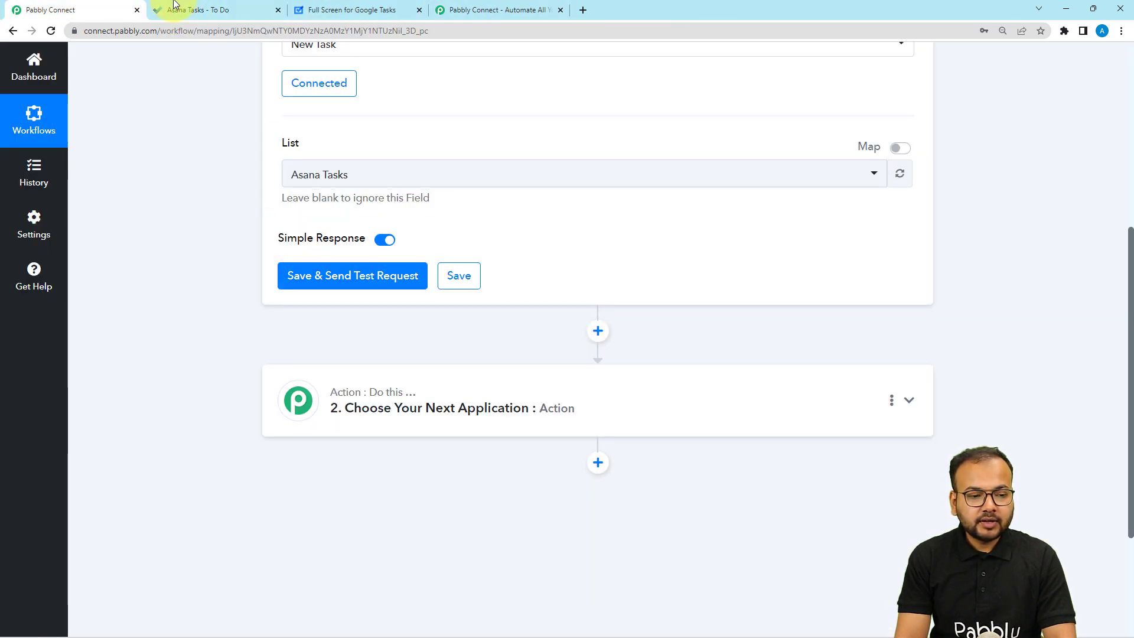
click(239, 11)
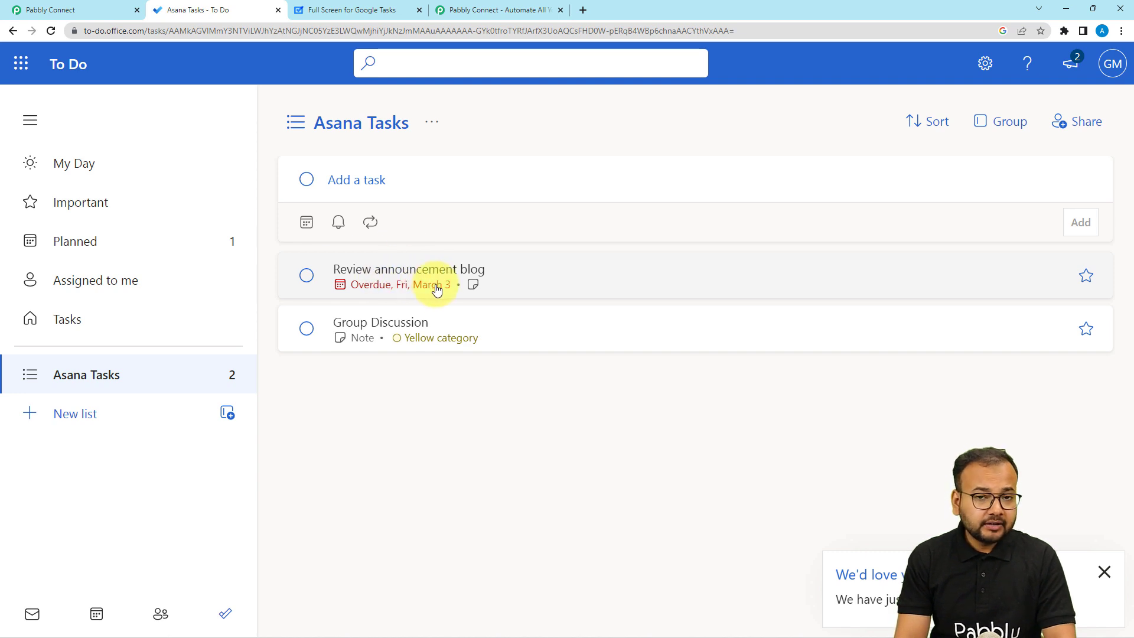
- Confirm 'New Test Task' appears in the Asana Tasks list, then go back to the workflow
click(111, 11)
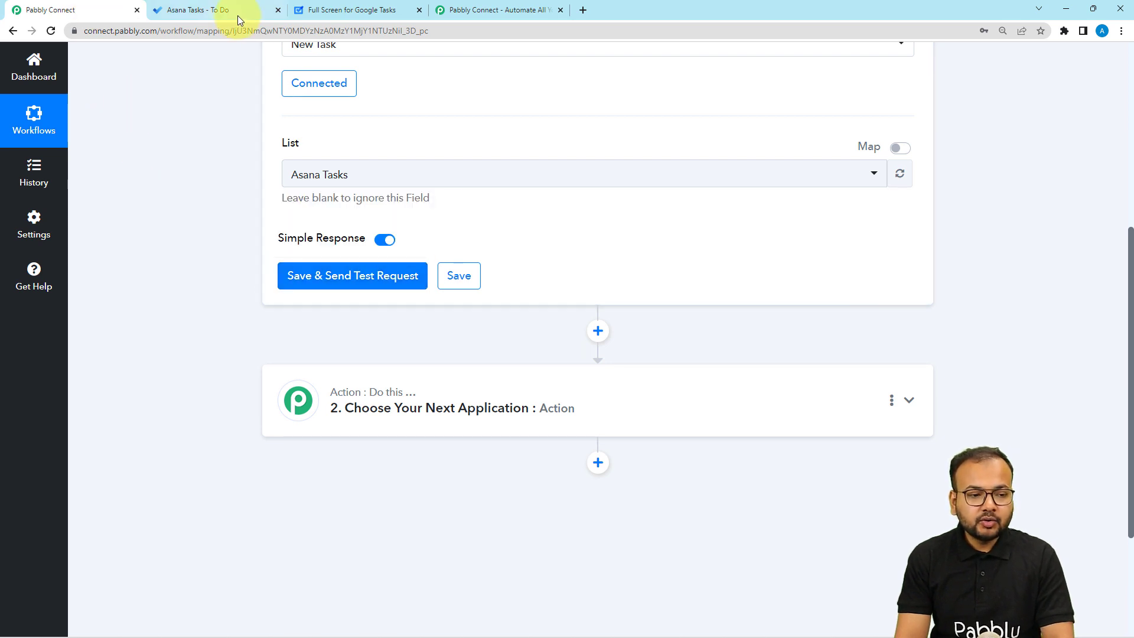
click(216, 10)
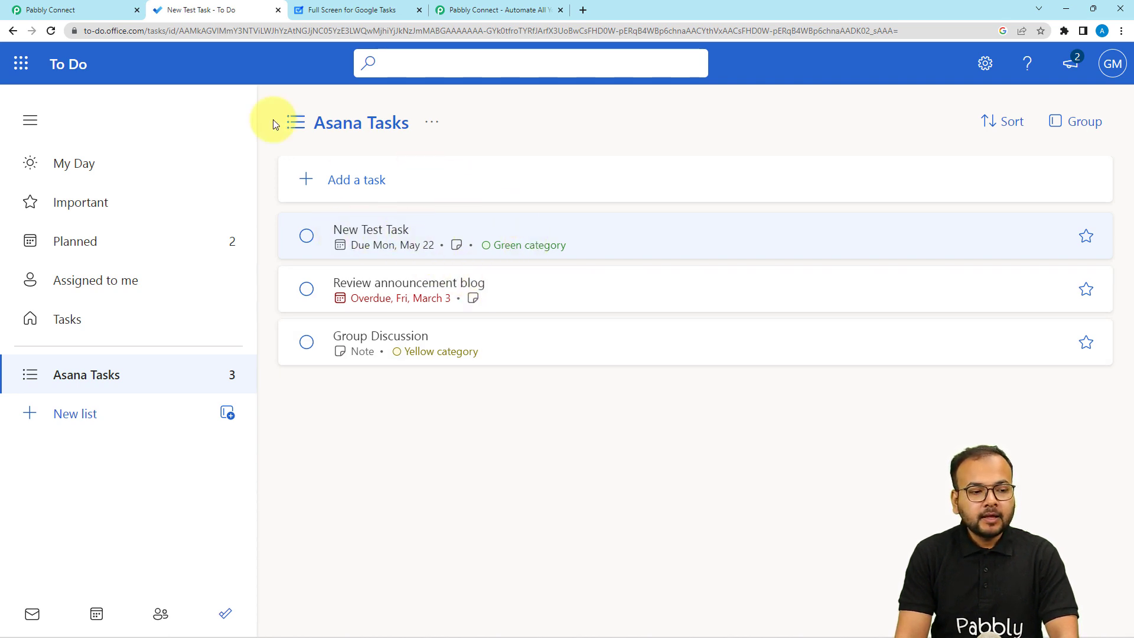
click(99, 9)
- Resend the trigger test and review New Test Task's fields down to the 'Testing an integration.' note
click(341, 282)
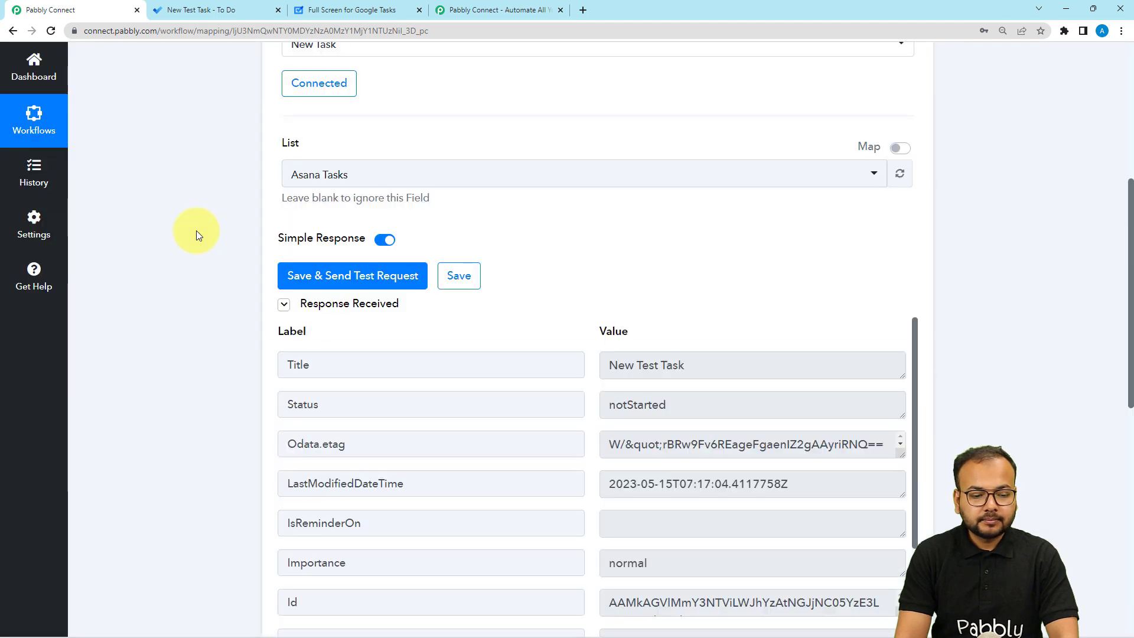
scroll(199, 248, down, 2)
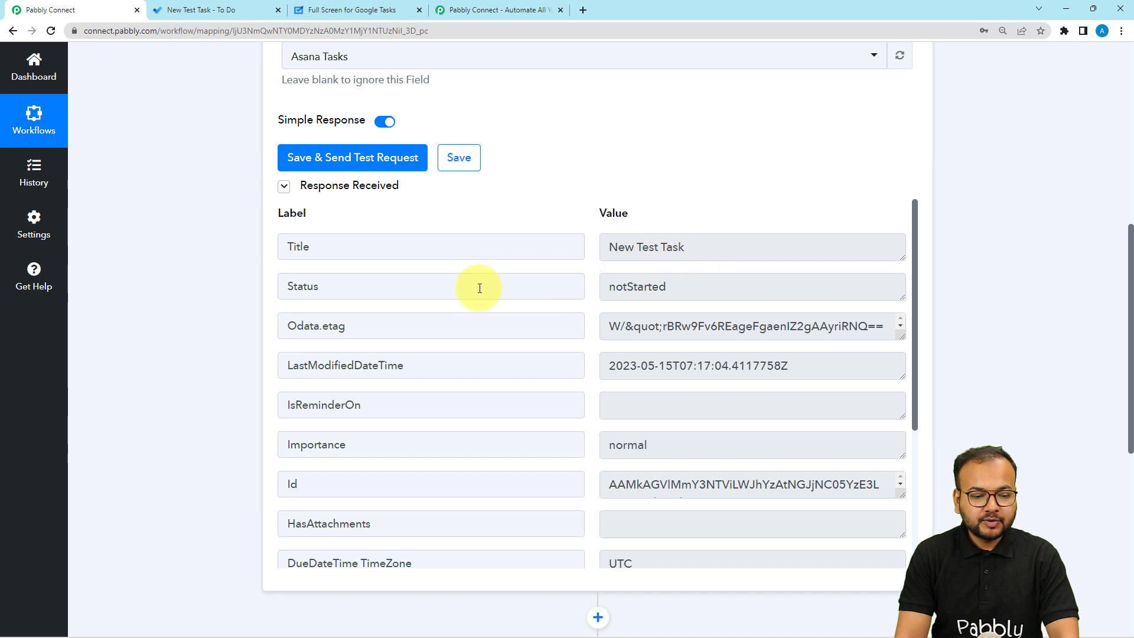
scroll(479, 285, down, 1)
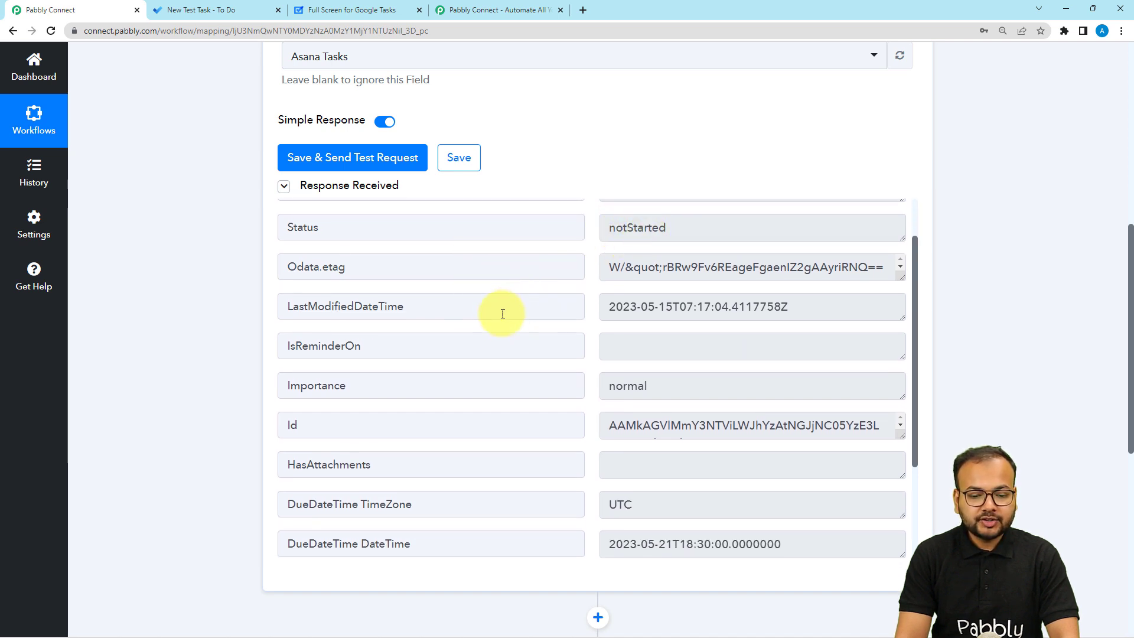
scroll(481, 331, down, 1)
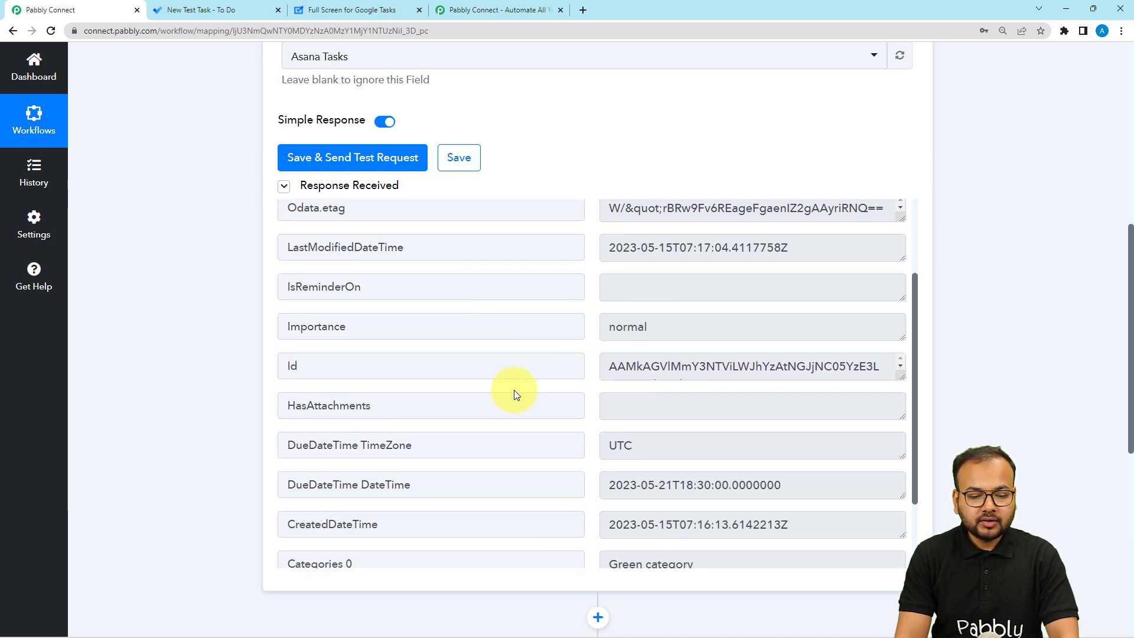
scroll(513, 389, down, 2)
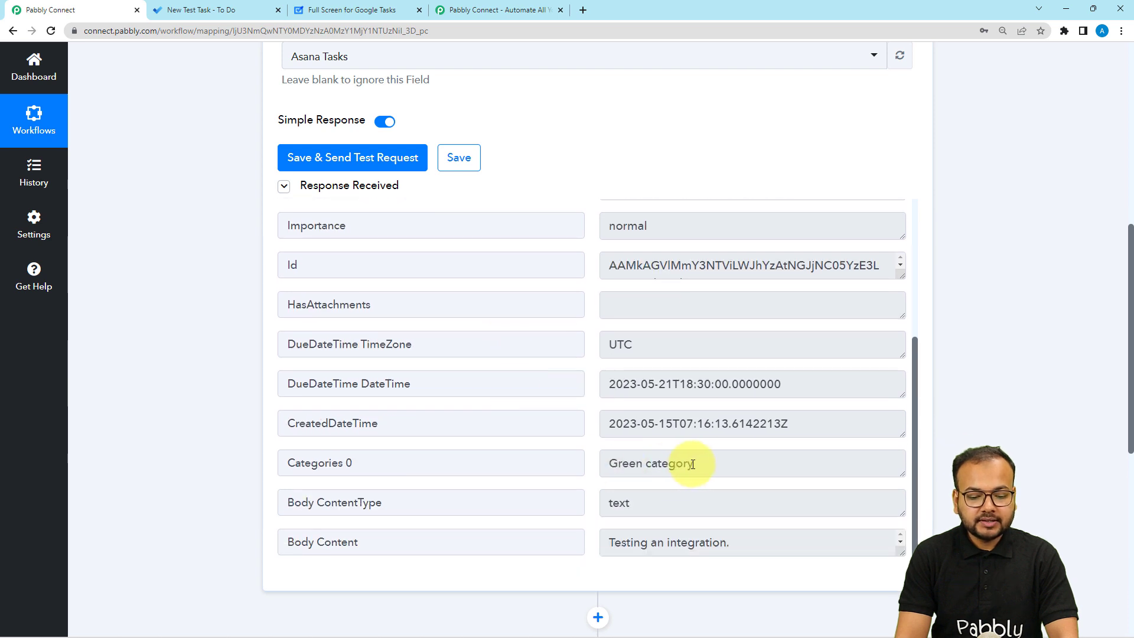
scroll(568, 519, down, 2)
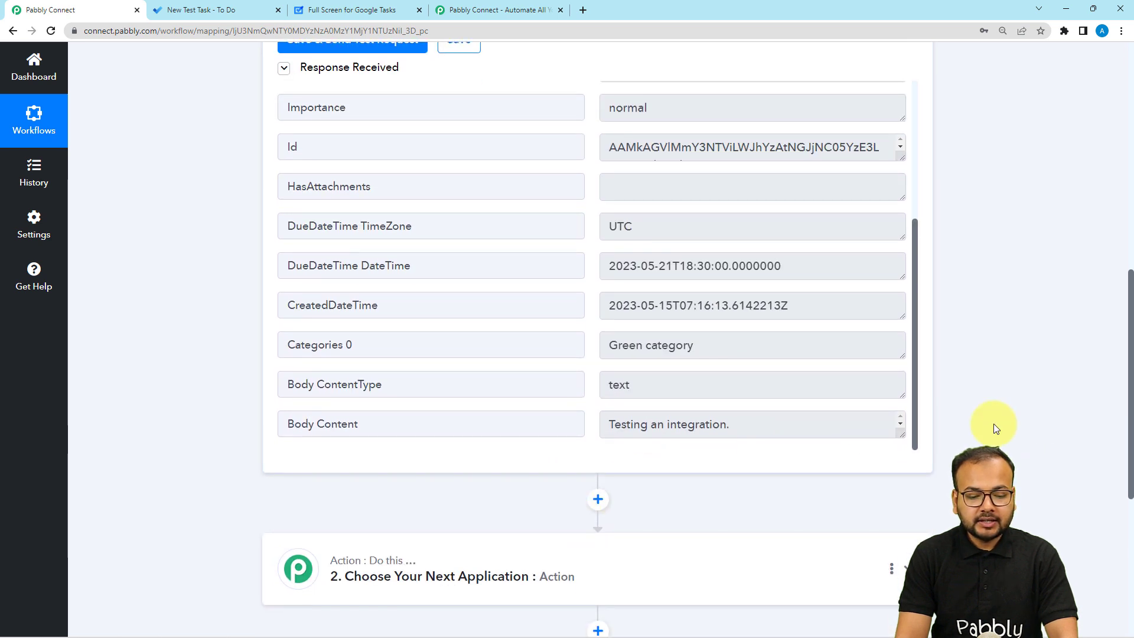
drag(901, 436, 901, 477)
drag(732, 424, 597, 425)
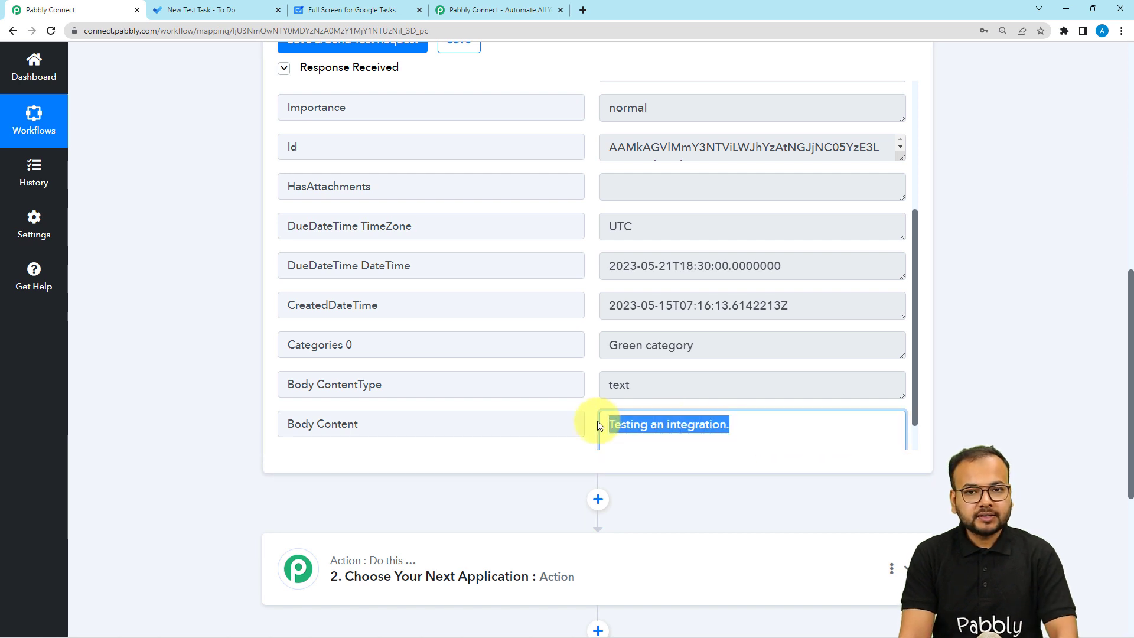
click(200, 385)
scroll(200, 385, down, 3)
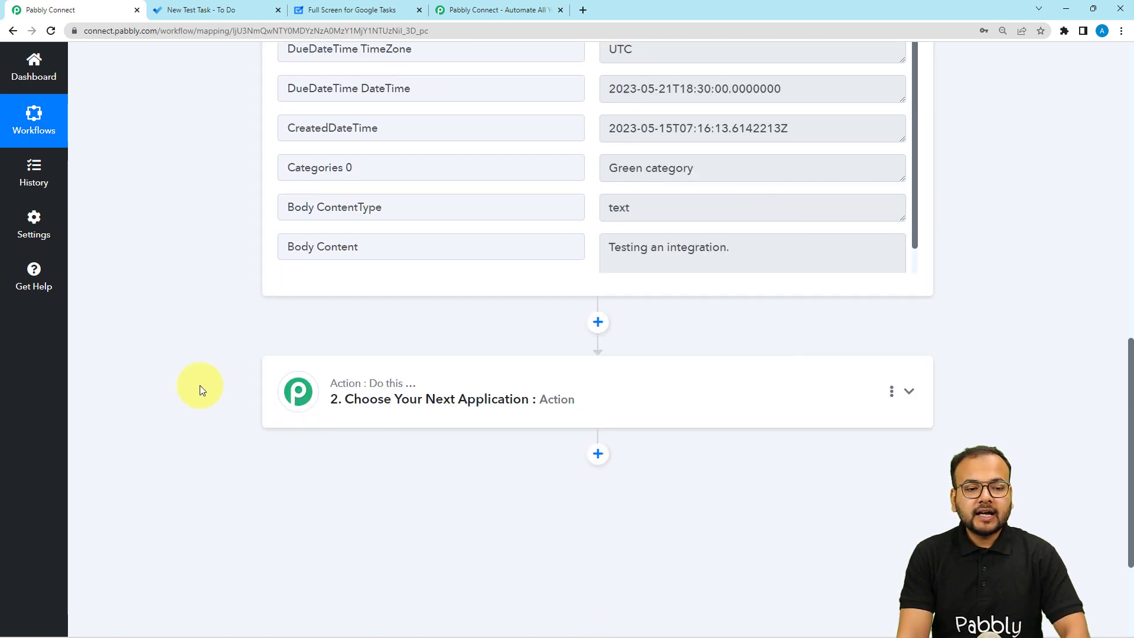
scroll(200, 384, down, 2)
- Search 'google t' and set the action to Google Tasks with the Create Task event
click(462, 292)
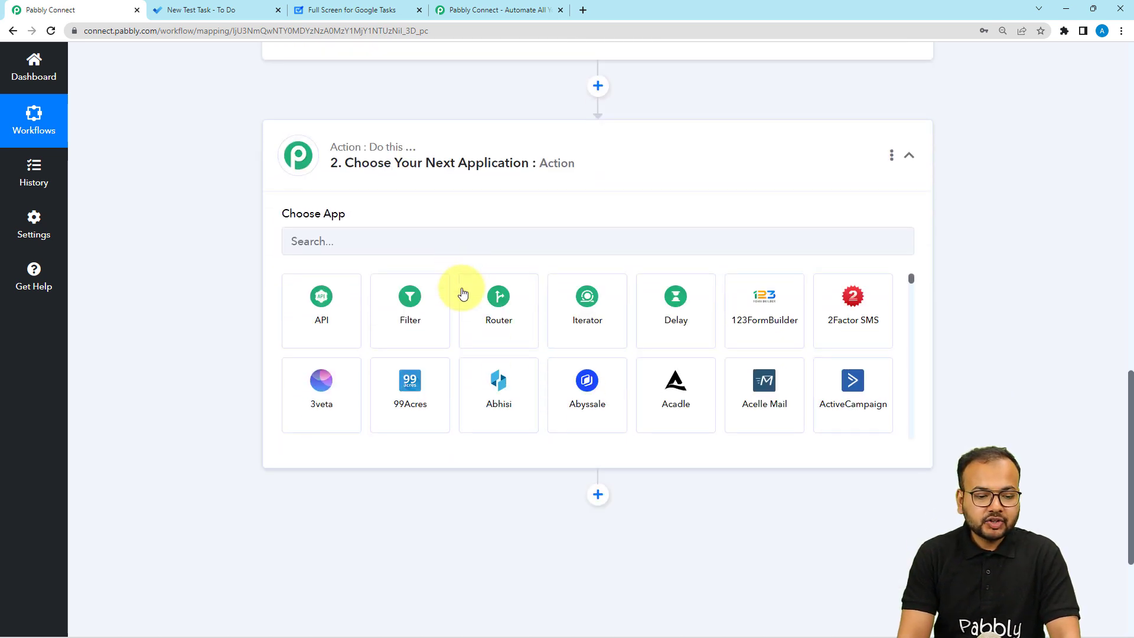
click(455, 234)
text(g)
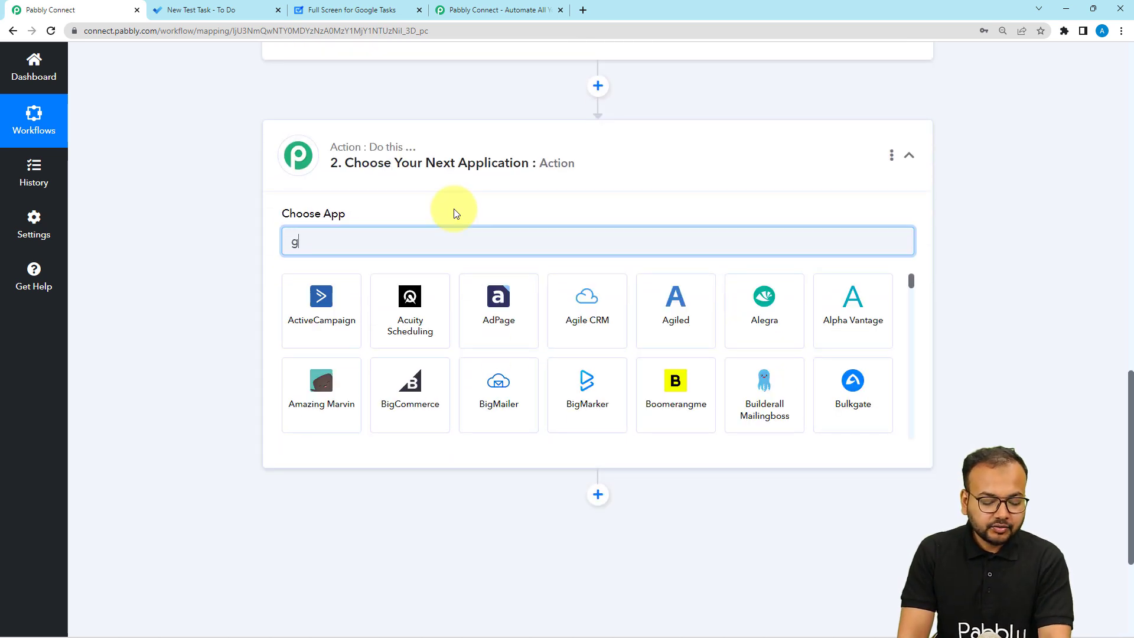
text(oo)
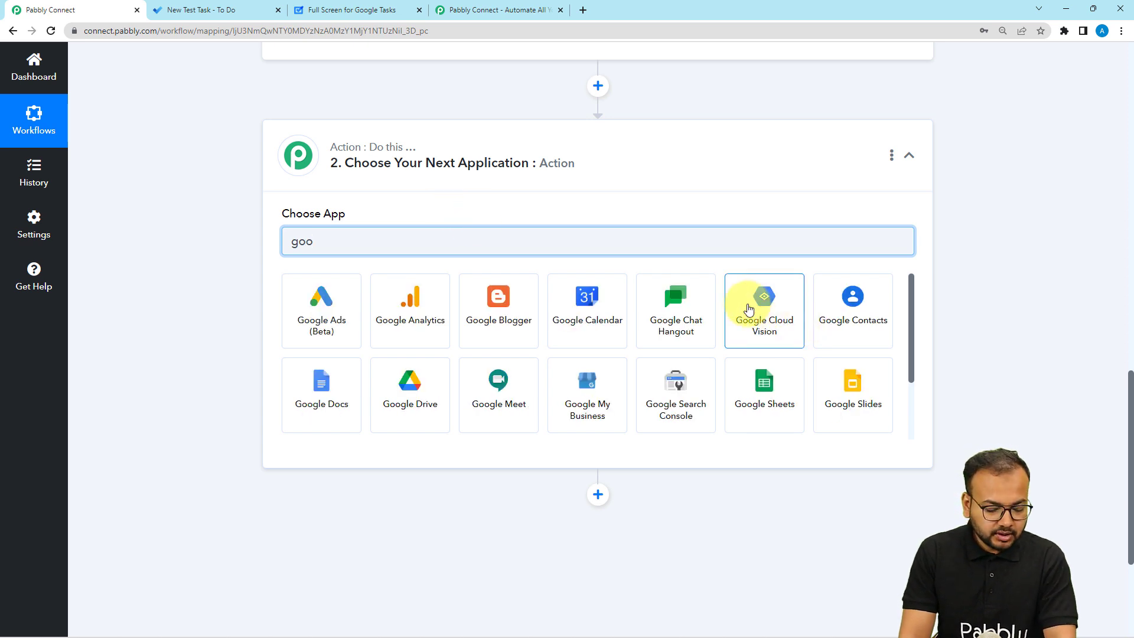
text(gle )
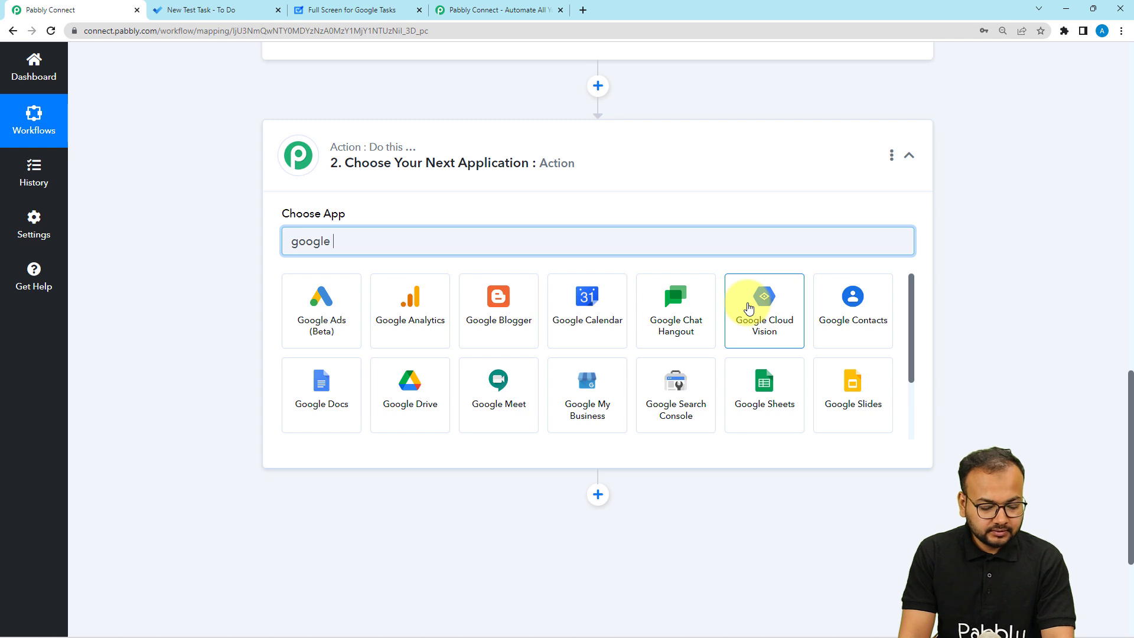
text(t)
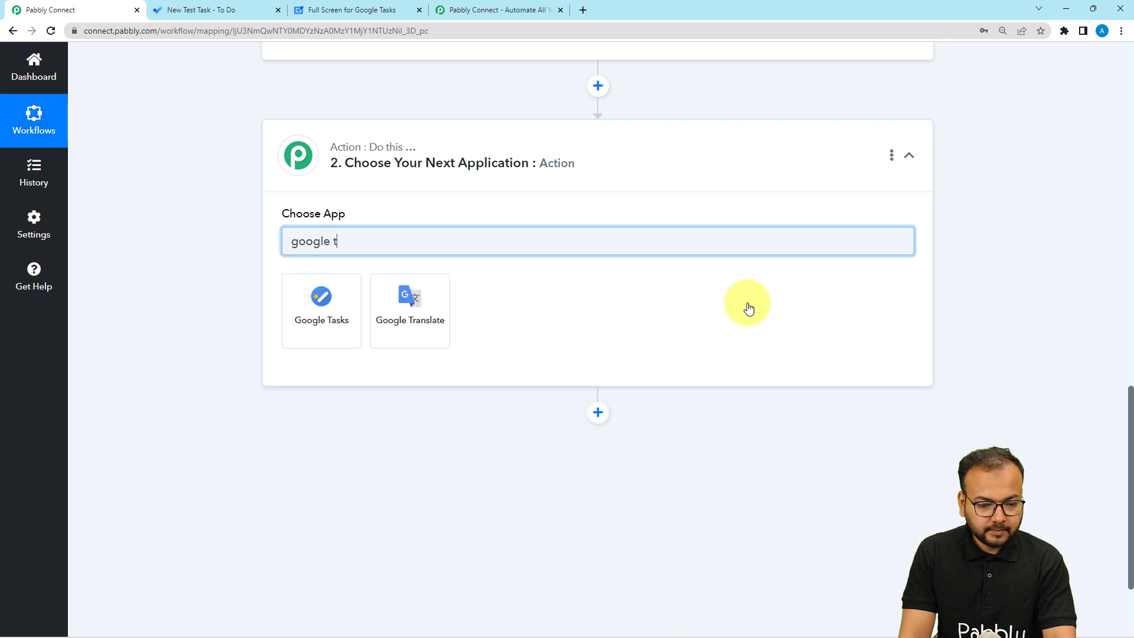
click(328, 320)
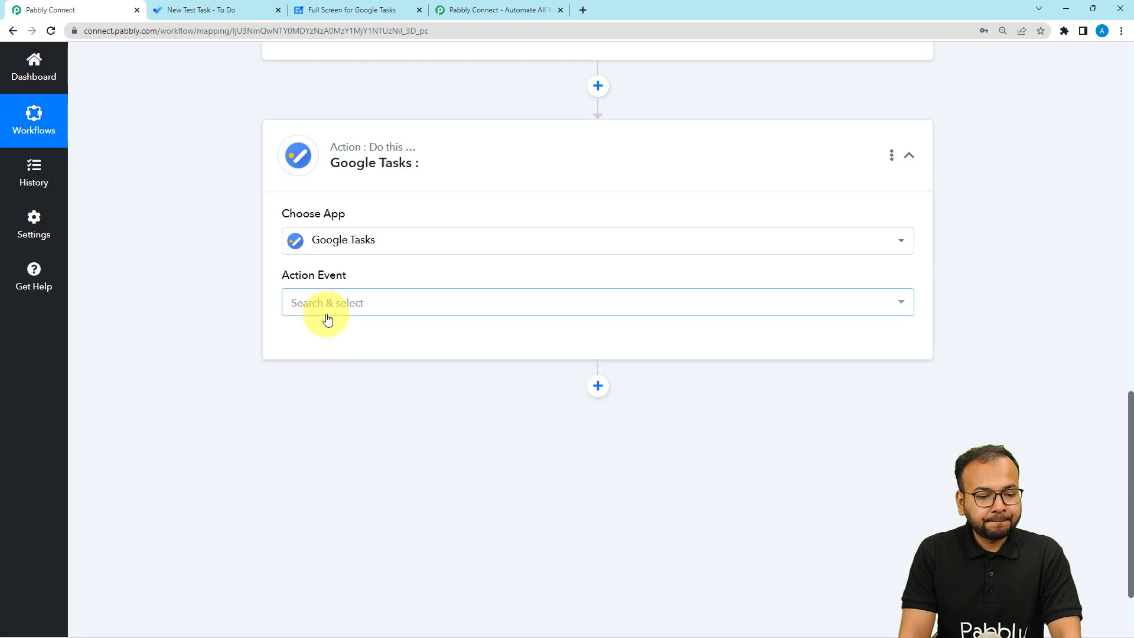
click(325, 311)
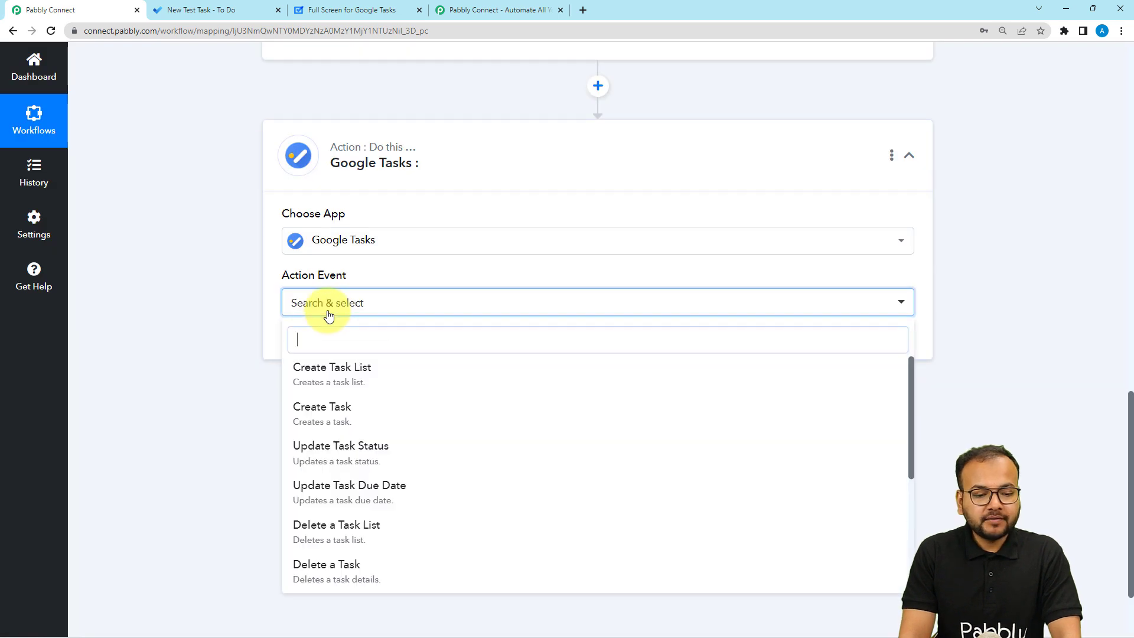
click(322, 407)
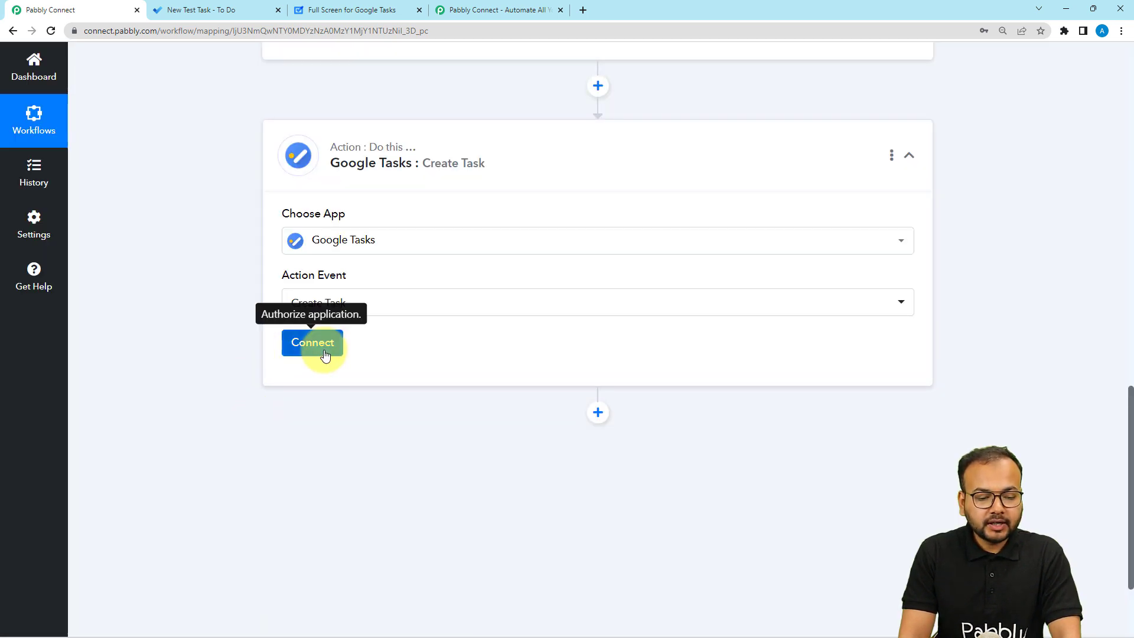
click(304, 352)
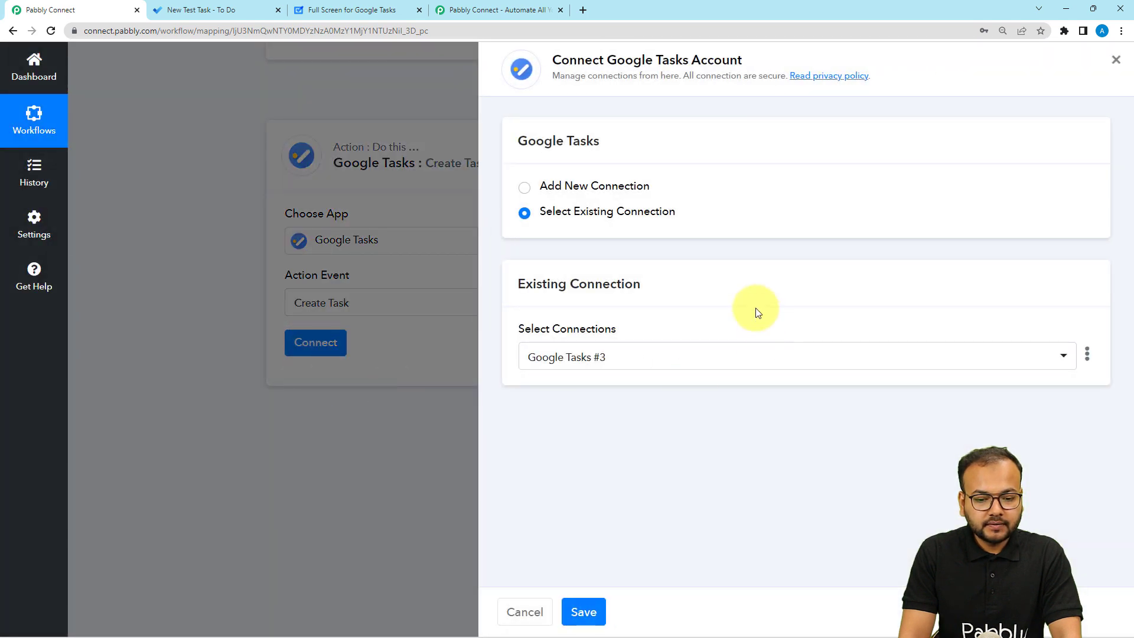
- Add a new Google Tasks connection by signing in with the Google account and granting access
click(532, 196)
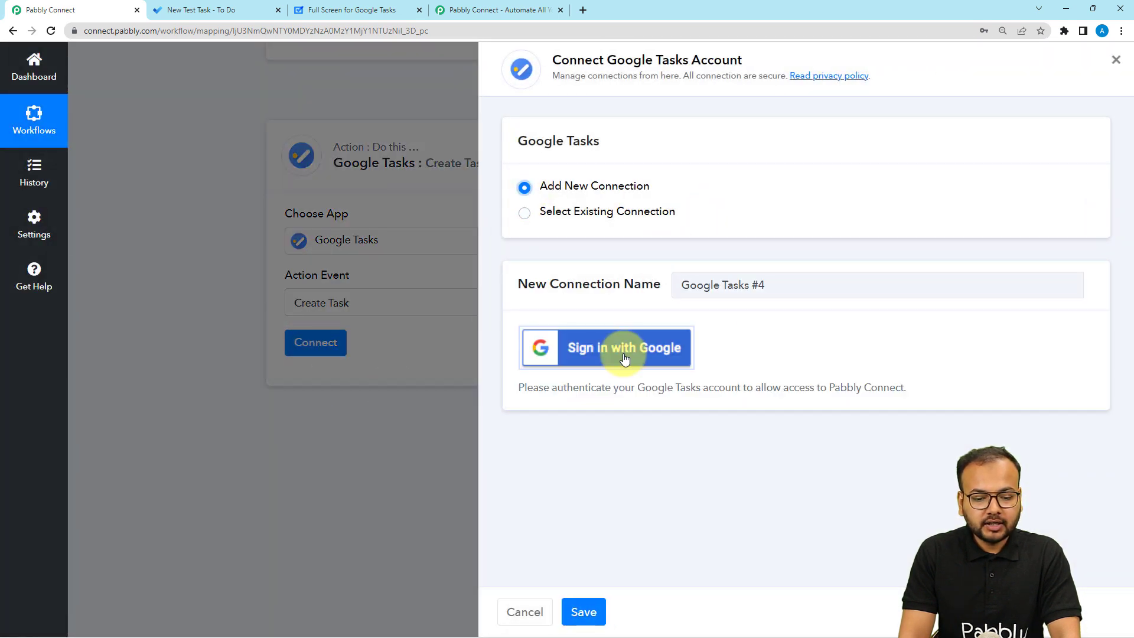
click(624, 357)
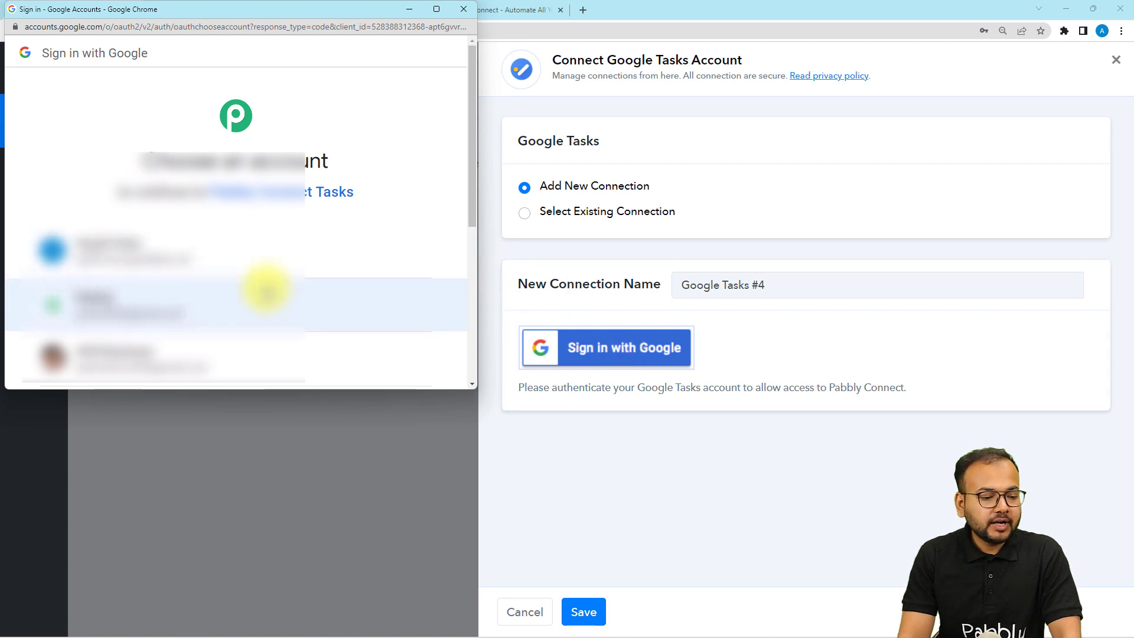
click(267, 289)
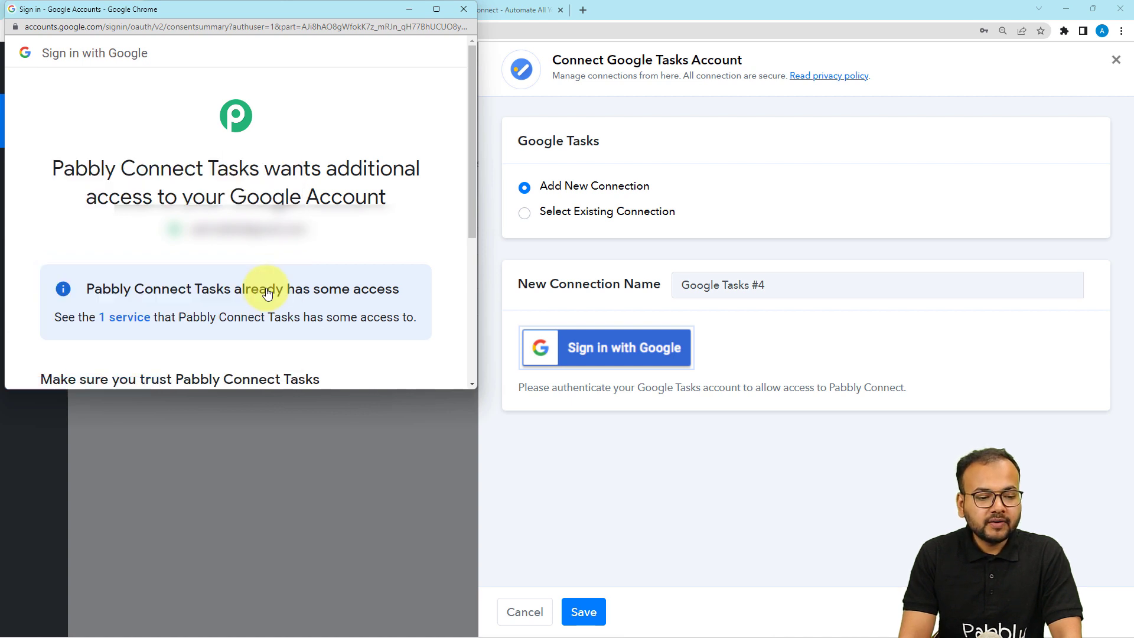
scroll(267, 293, down, 5)
click(269, 290)
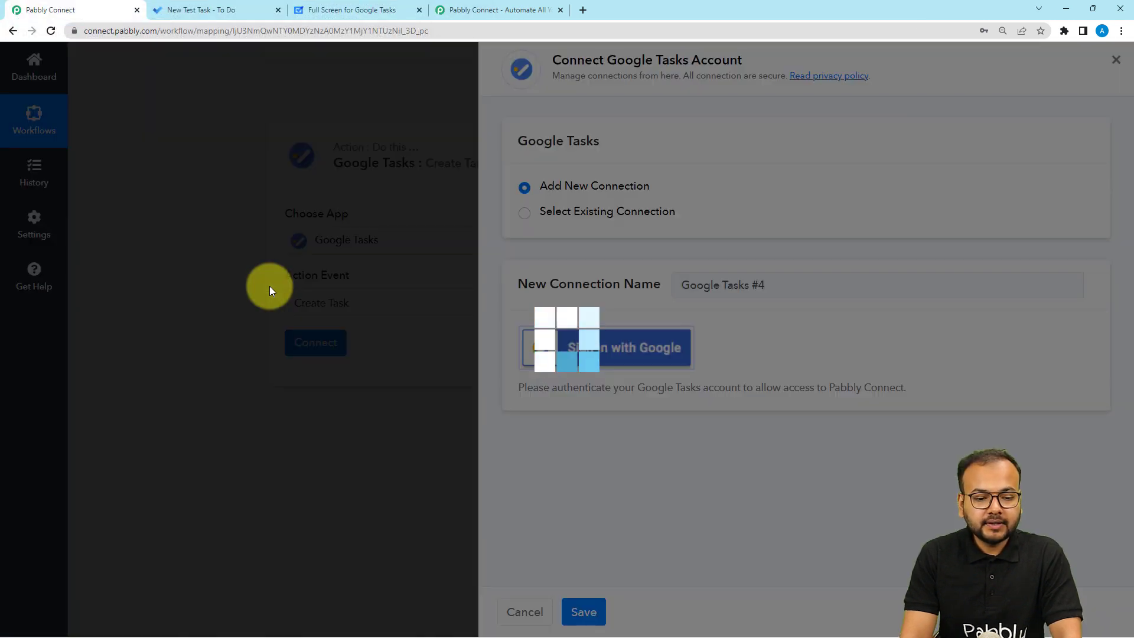
key(Return)
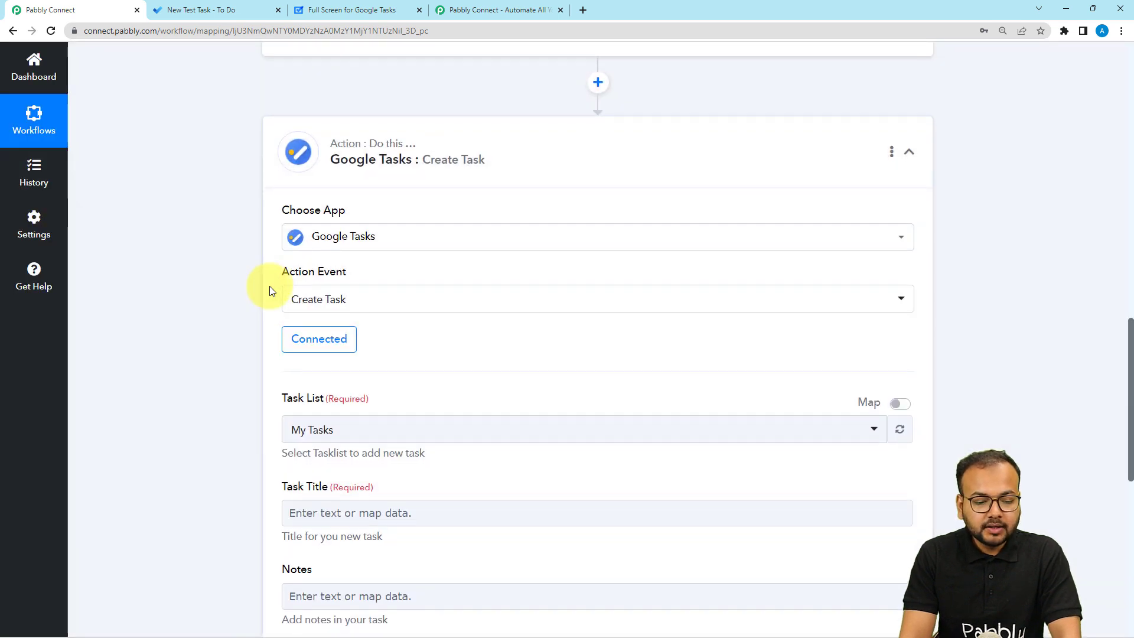
- Check the Pabbly Team list in Google Tasks and select it as the Create Task list
scroll(277, 275, down, 1)
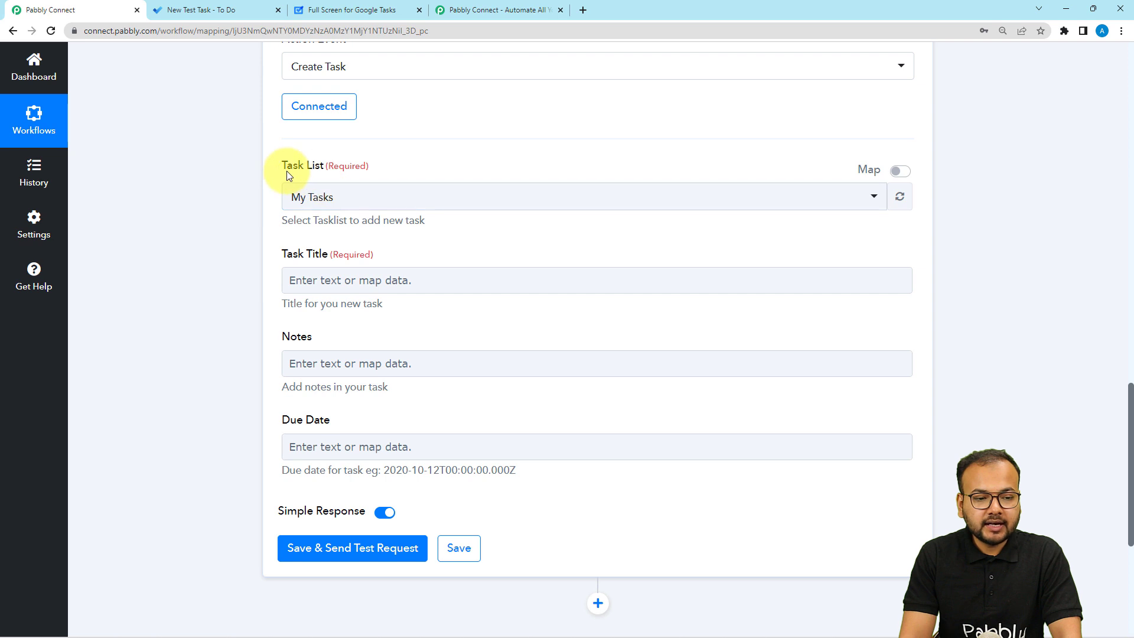
click(332, 9)
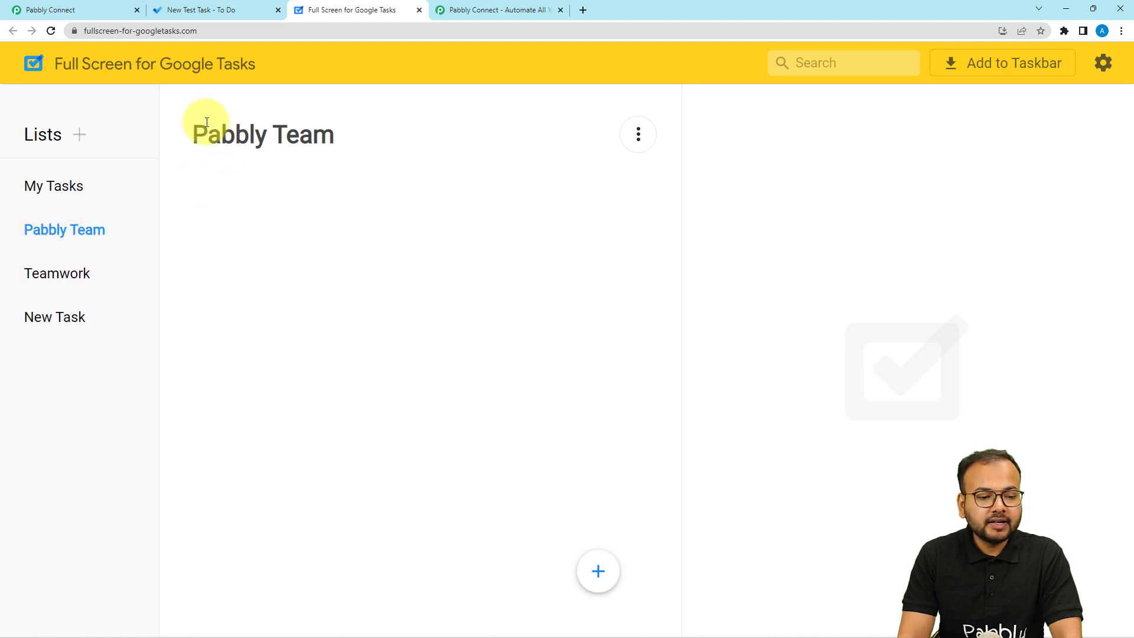
click(104, 10)
click(297, 200)
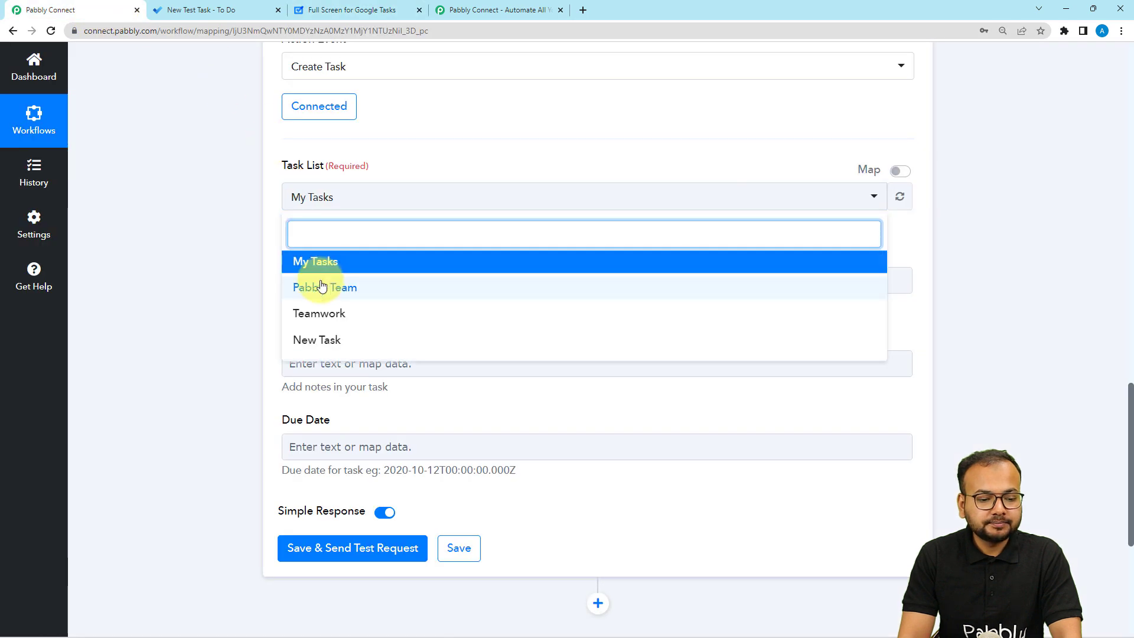
click(292, 285)
scroll(237, 243, down, 1)
click(324, 221)
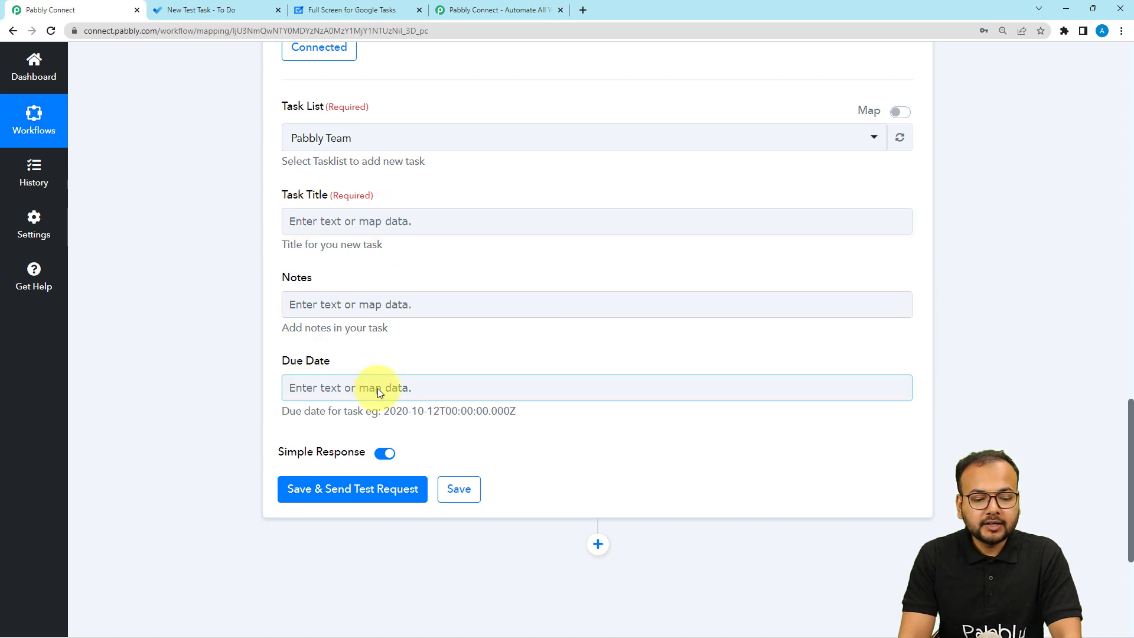
scroll(335, 214, up, 12)
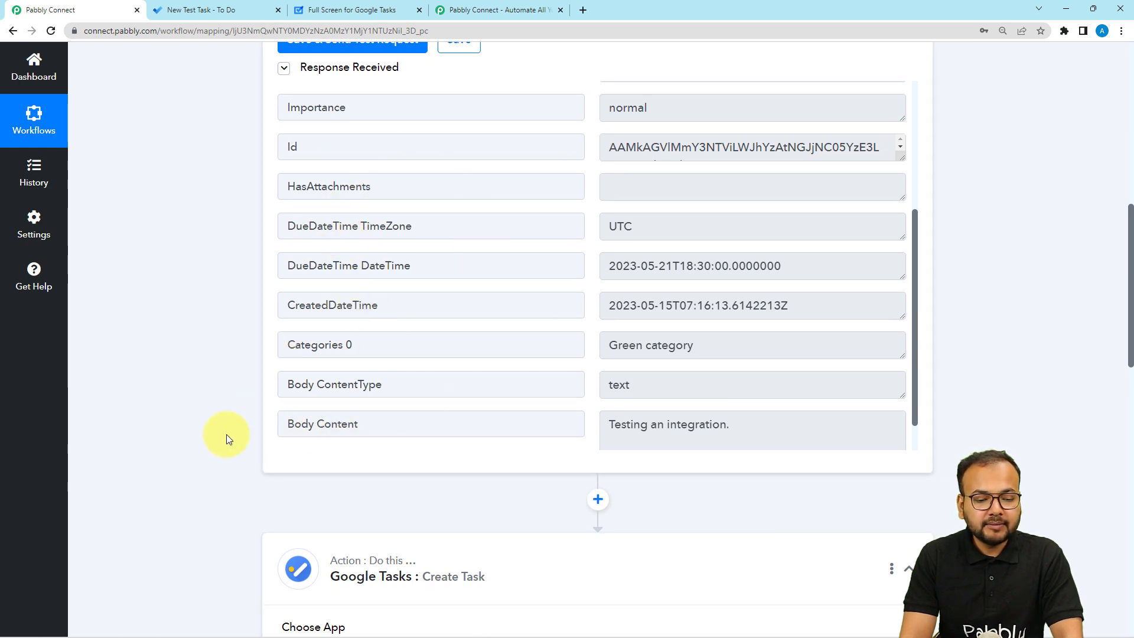
scroll(226, 437, down, 8)
scroll(225, 434, down, 3)
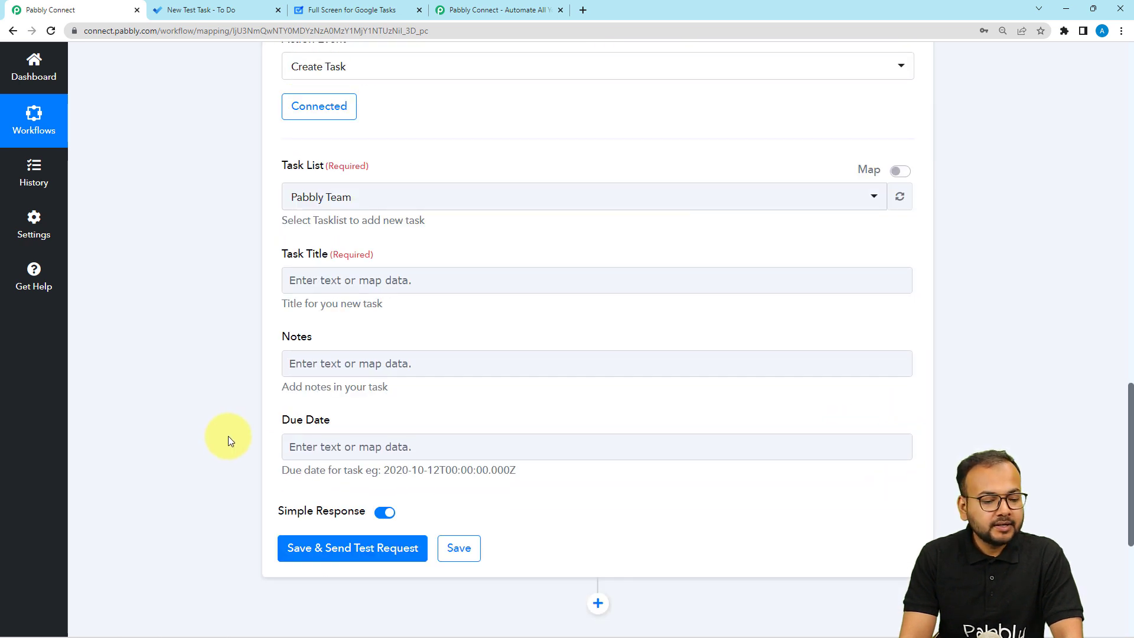
click(296, 272)
- Map the Microsoft To-Do trigger's Title into the Google task's Task Title field
click(302, 285)
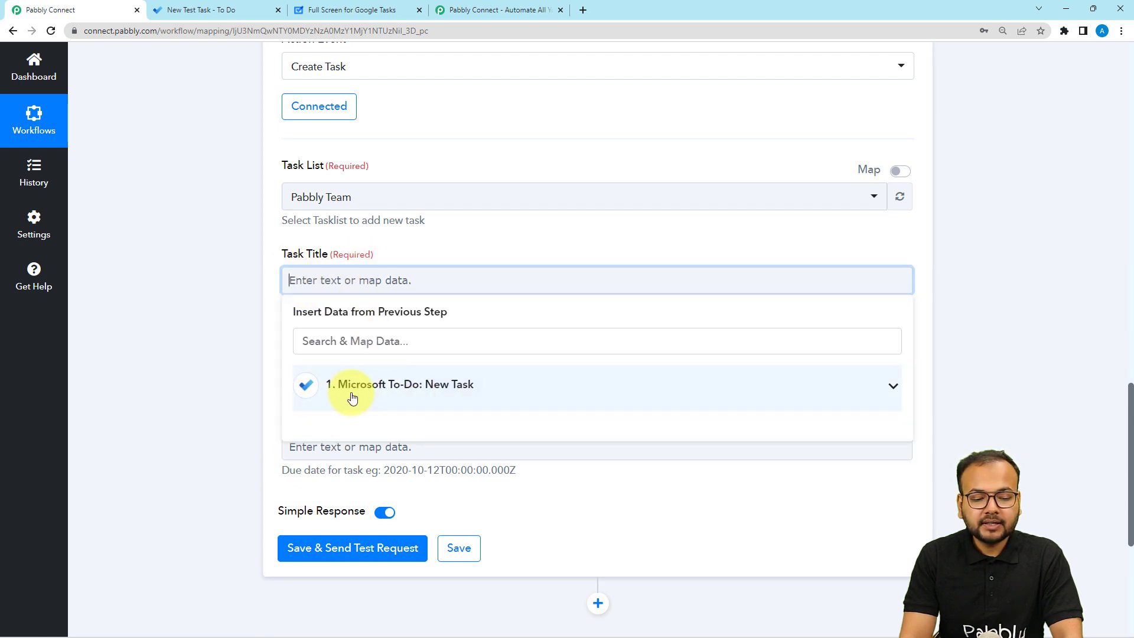
click(440, 395)
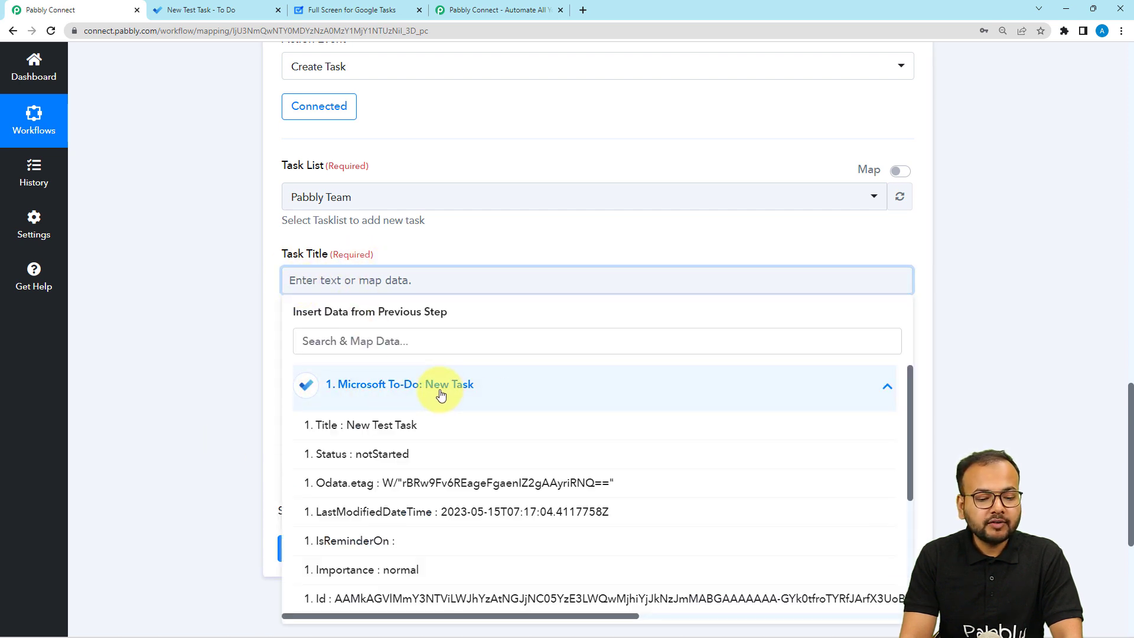
click(340, 434)
- Map the To-Do trigger's Body Content into the Notes field
click(254, 341)
click(304, 372)
scroll(354, 371, down, 2)
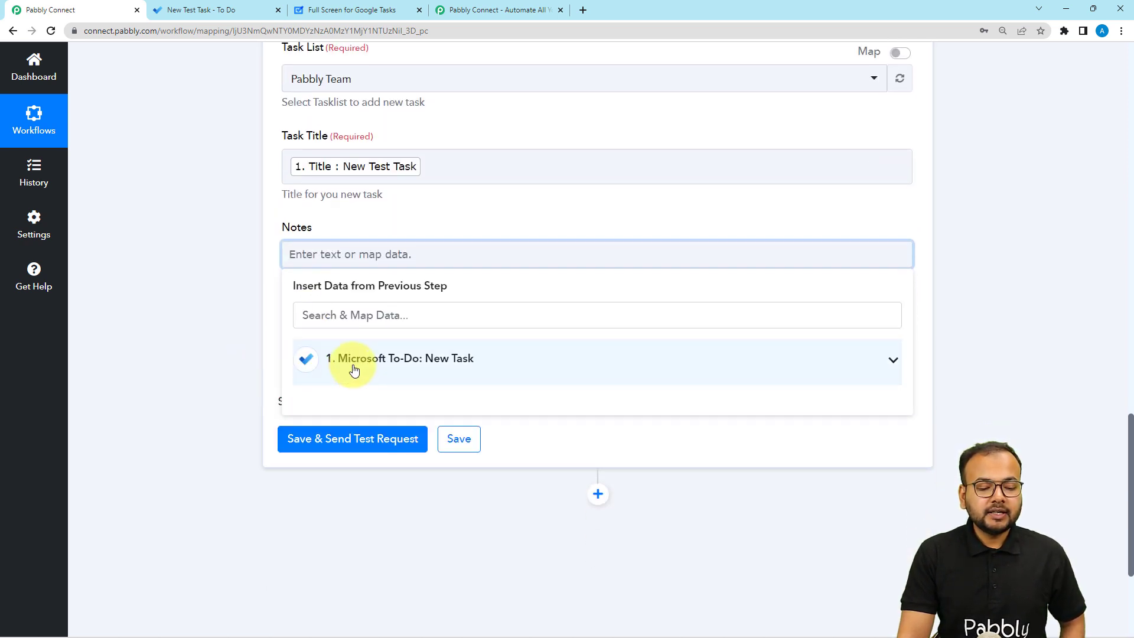
click(354, 370)
scroll(392, 480, down, 4)
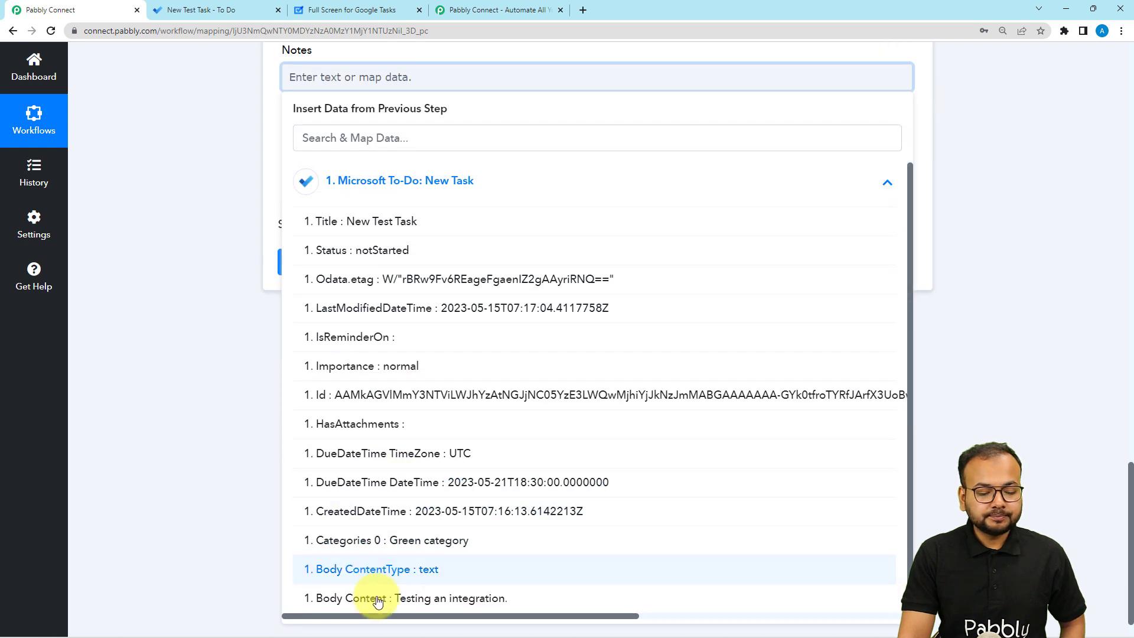
click(378, 597)
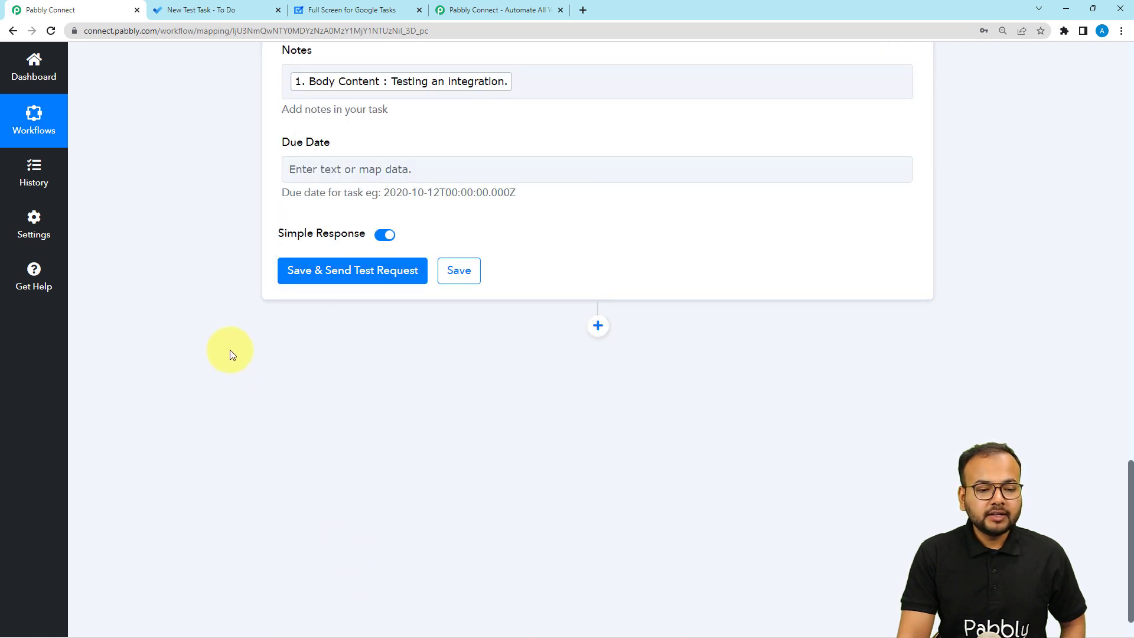
scroll(232, 354, up, 2)
- Leave the Due Date field empty, noting its example date format
click(334, 287)
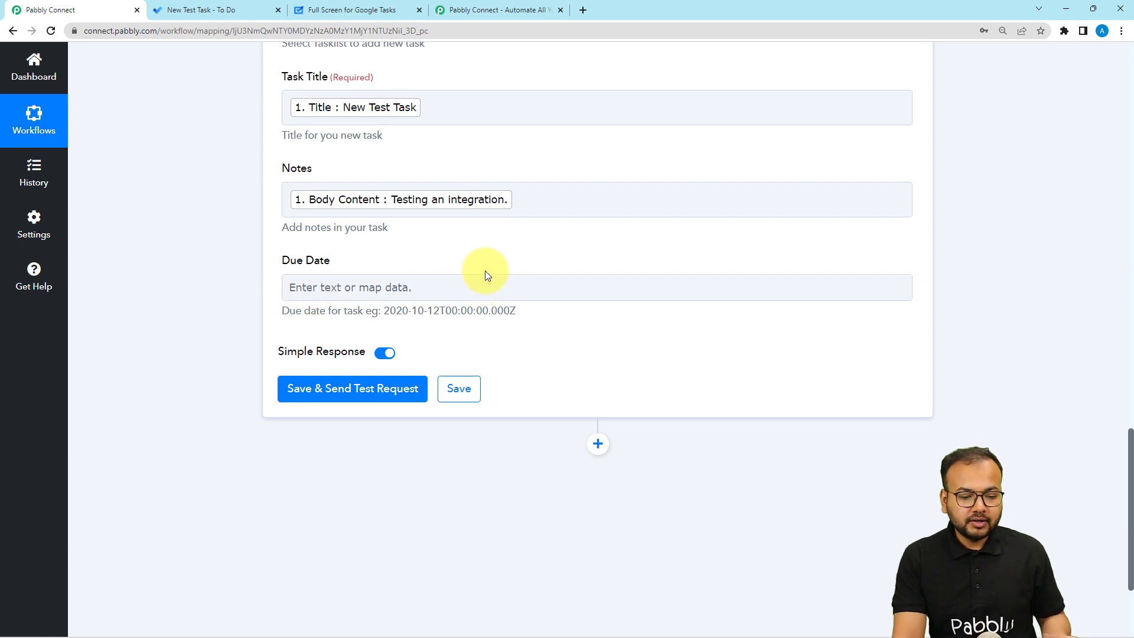
click(385, 313)
drag(389, 311, 509, 312)
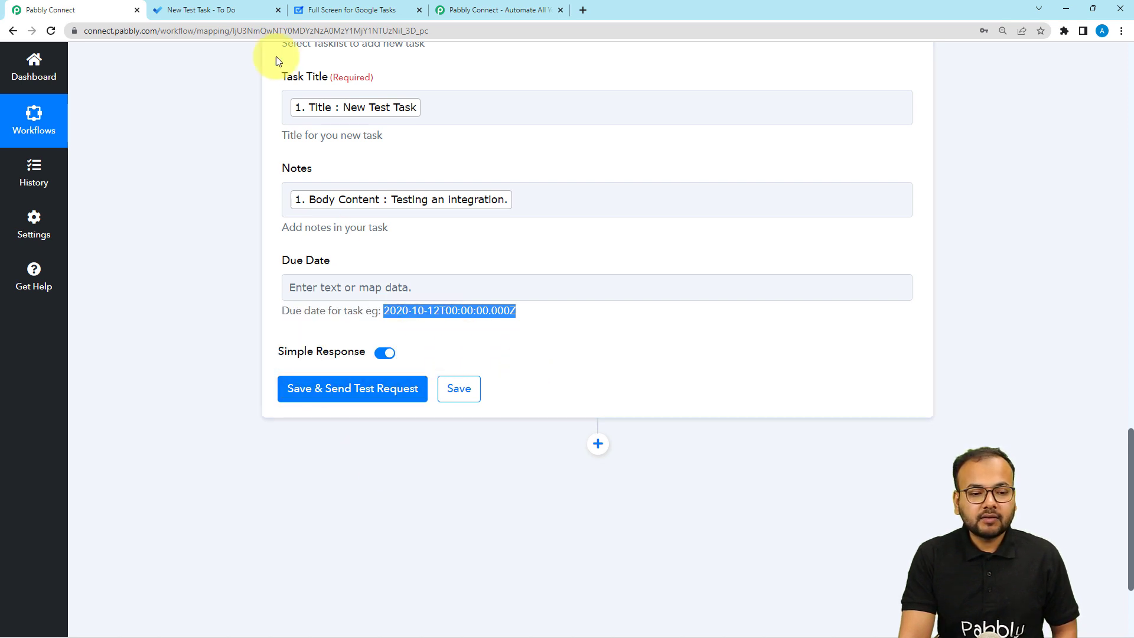
- Check the Pabbly Team list, then save the Create Task action and send a test request
click(352, 10)
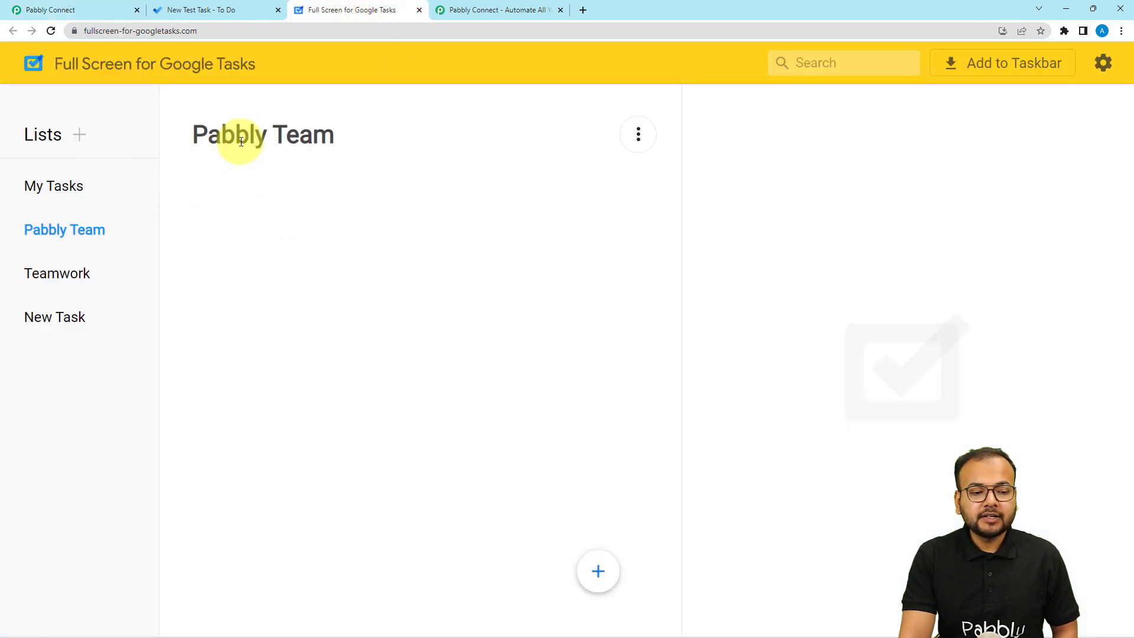
click(94, 10)
click(317, 399)
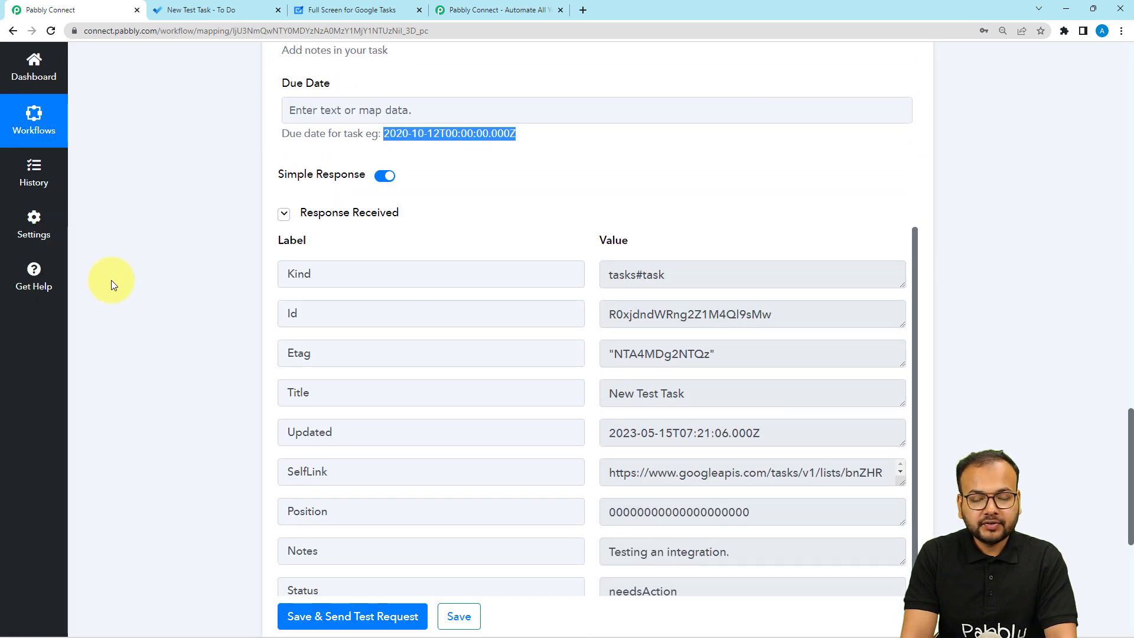
- Verify 'New Test Task' with note 'Testing an integration.' appears in Pabbly Team
click(353, 10)
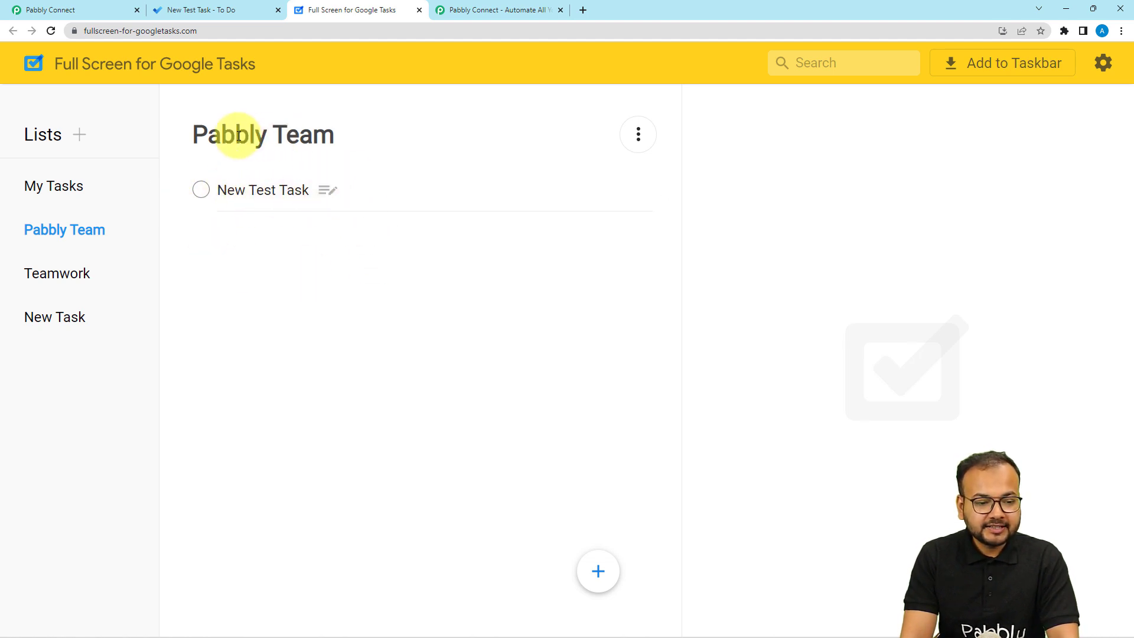
click(295, 193)
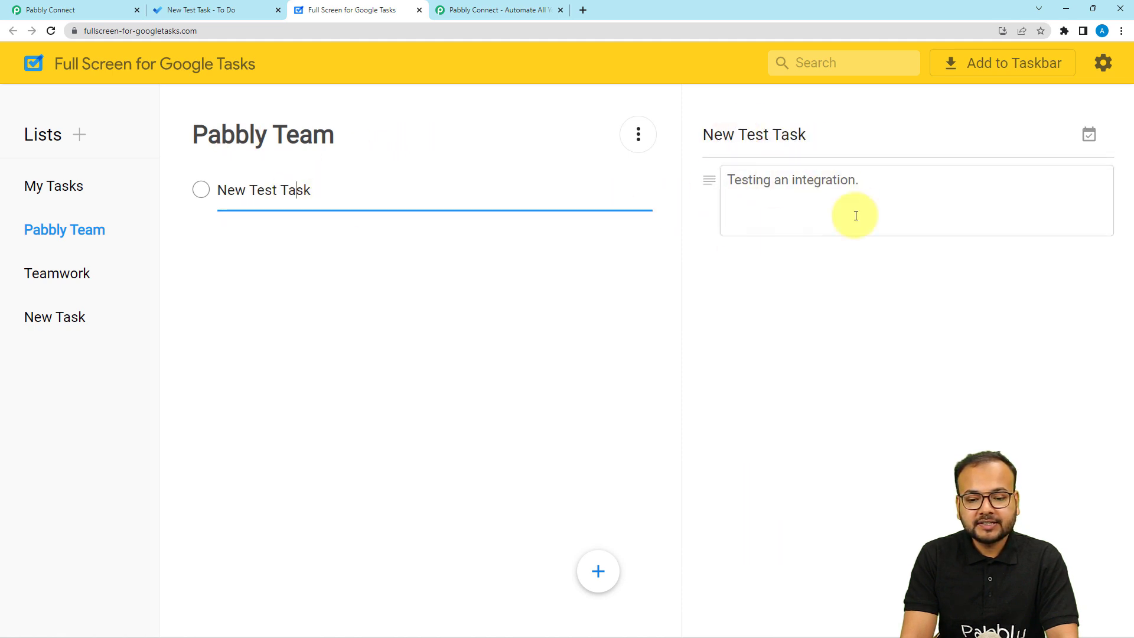
click(843, 360)
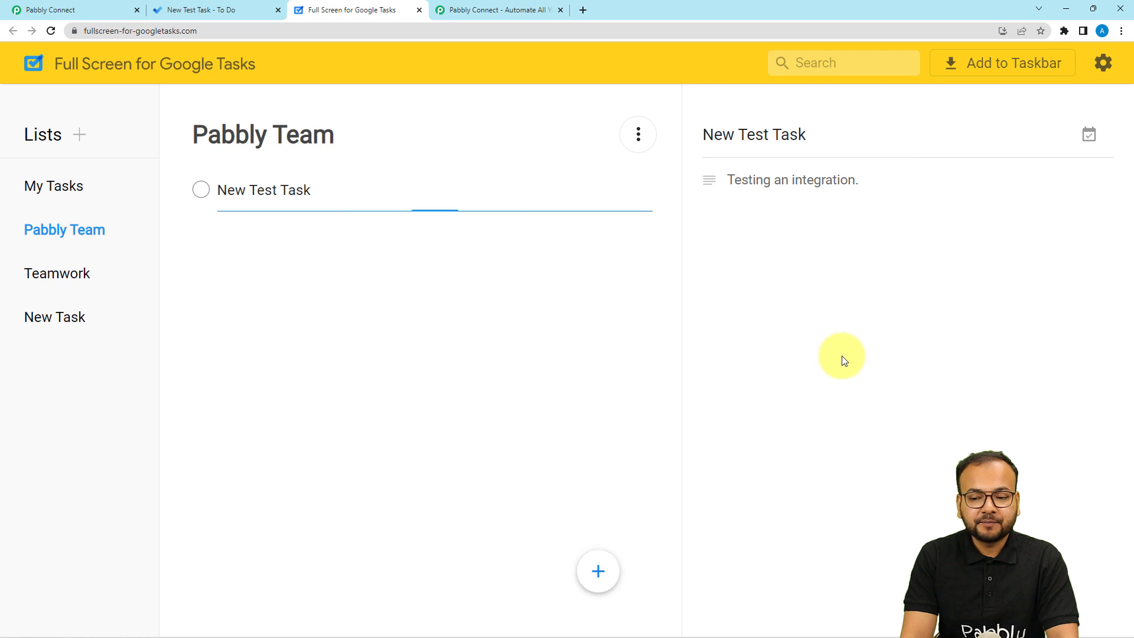
click(125, 10)
scroll(201, 192, up, 1)
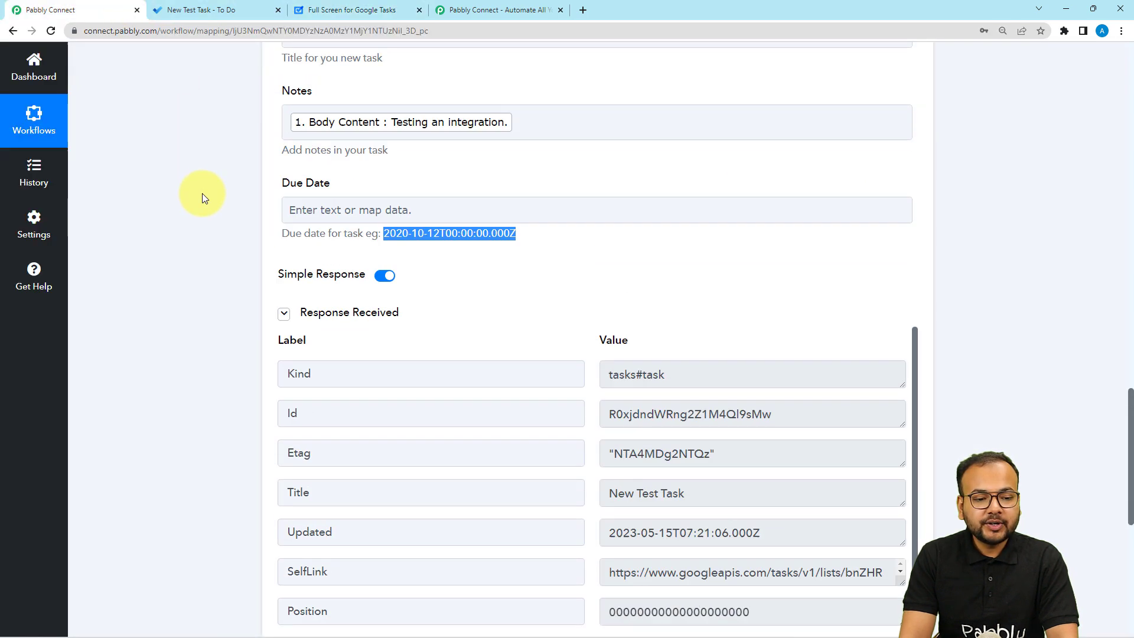
scroll(203, 197, up, 15)
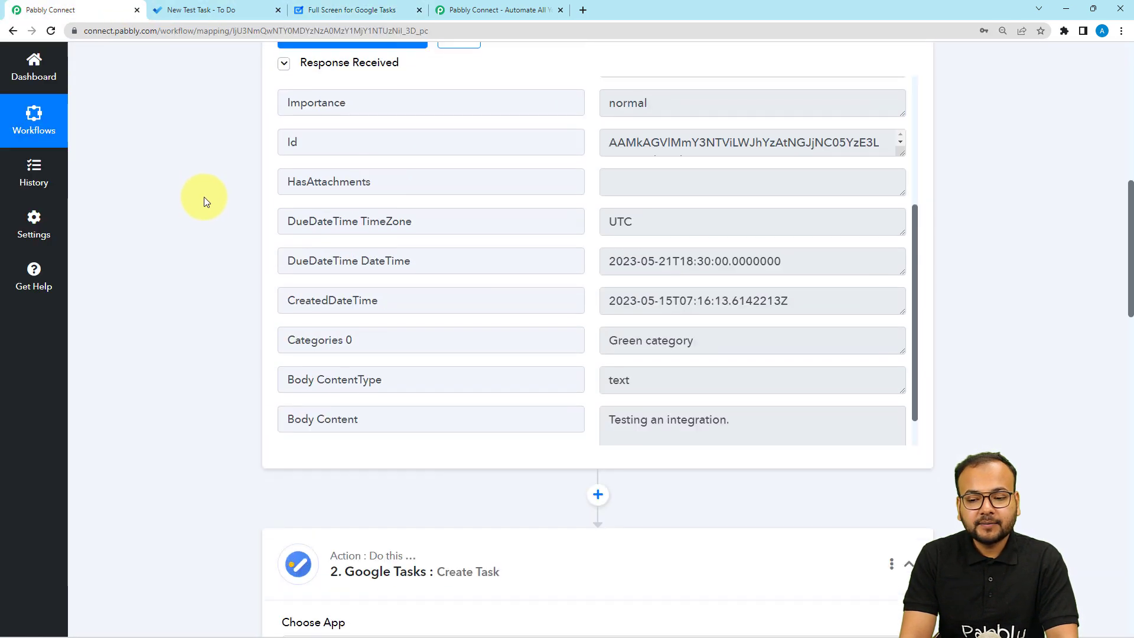
- Collapse the Google Tasks action and reopen the Microsoft To-Do trigger to see its 8 hrs check interval
scroll(204, 197, up, 10)
click(493, 264)
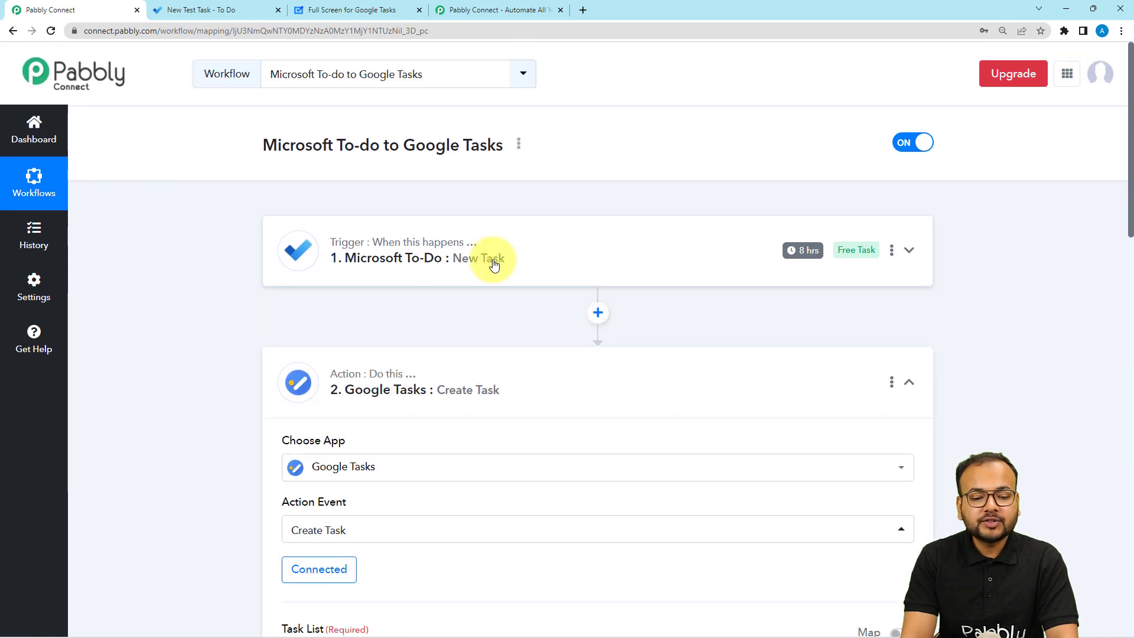
click(506, 386)
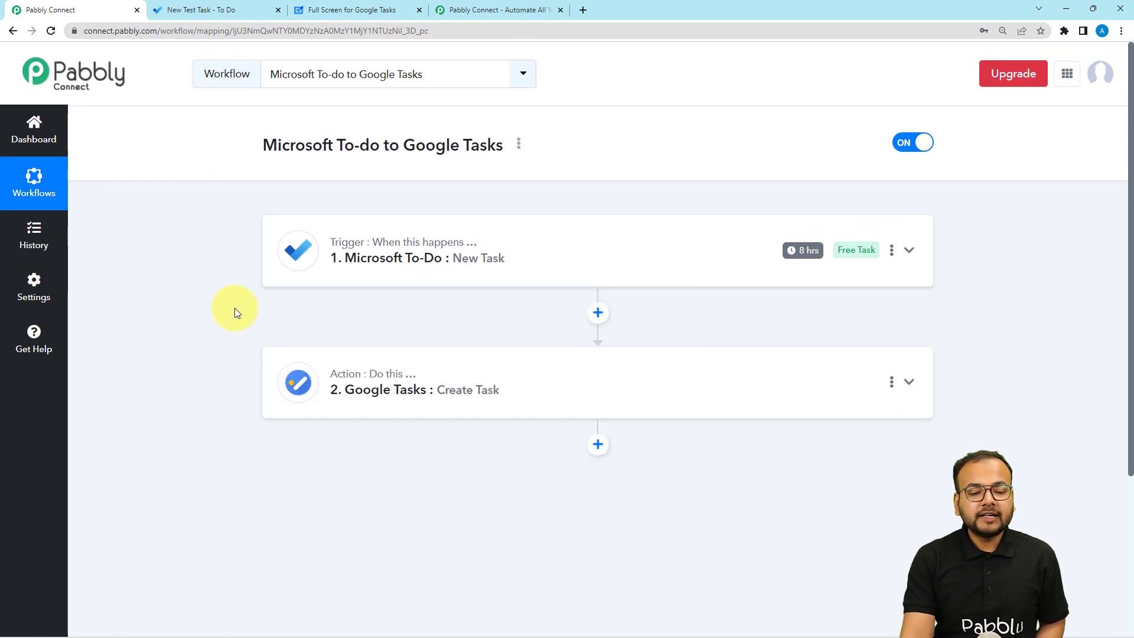
click(480, 270)
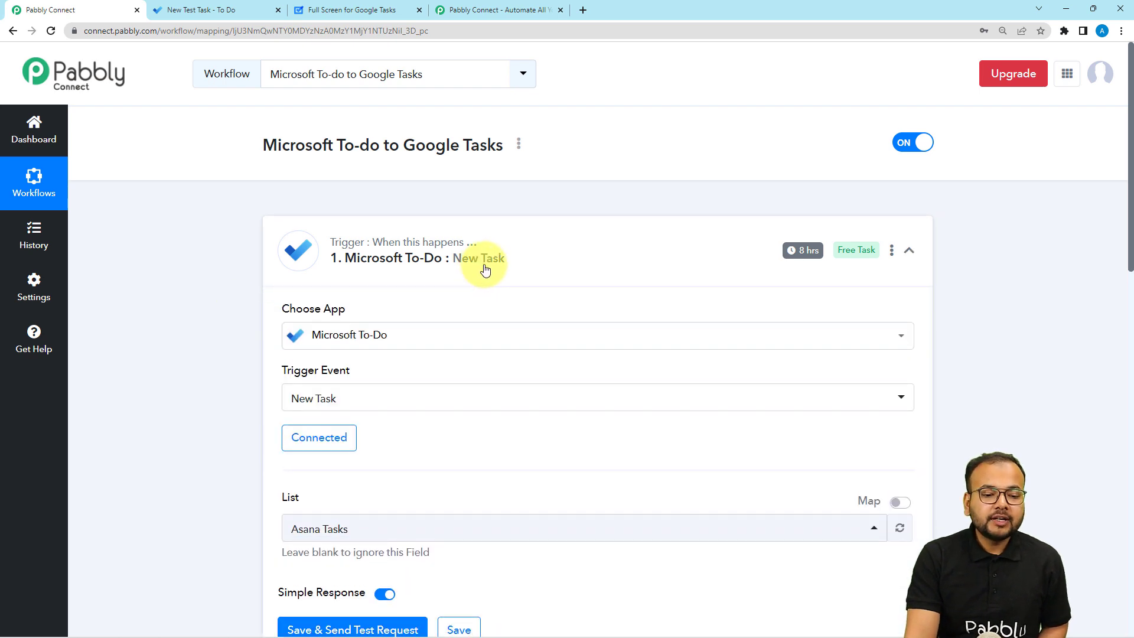
mouse_move(805, 252)
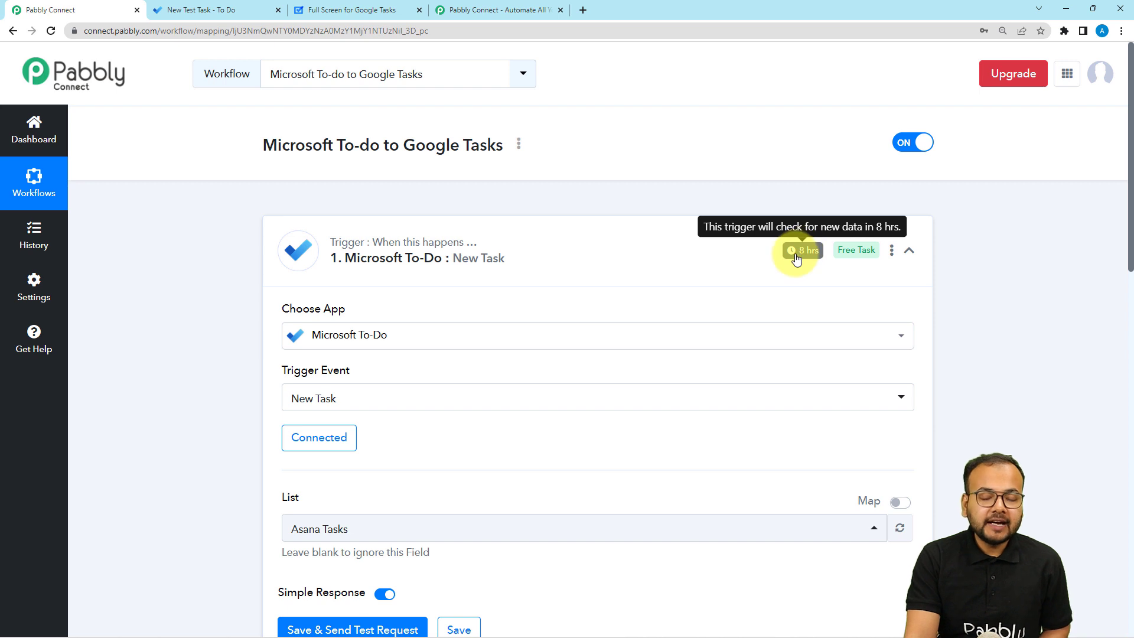